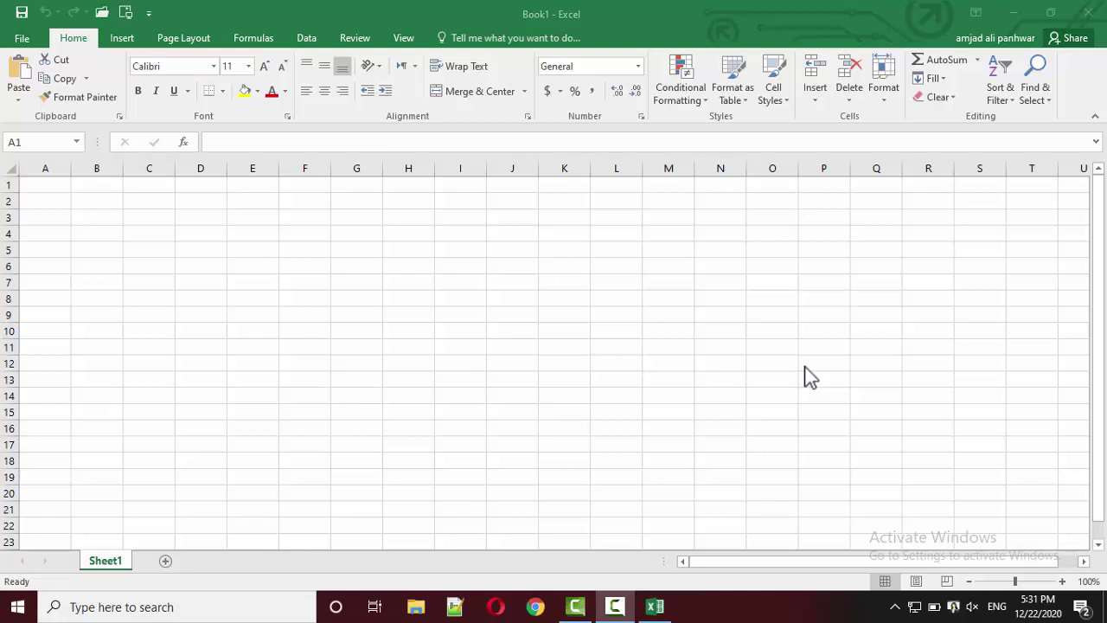
Step: Open the AutoSum dropdown listing Sum, Average, Count Numbers, Max and Min
left_click(980, 65)
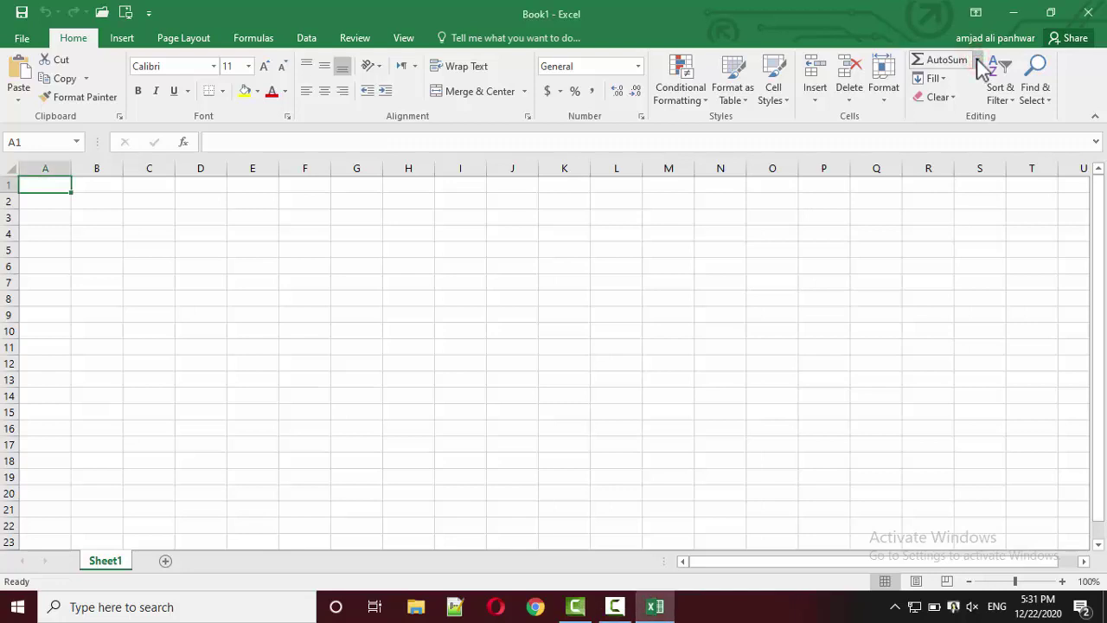
left_click(978, 62)
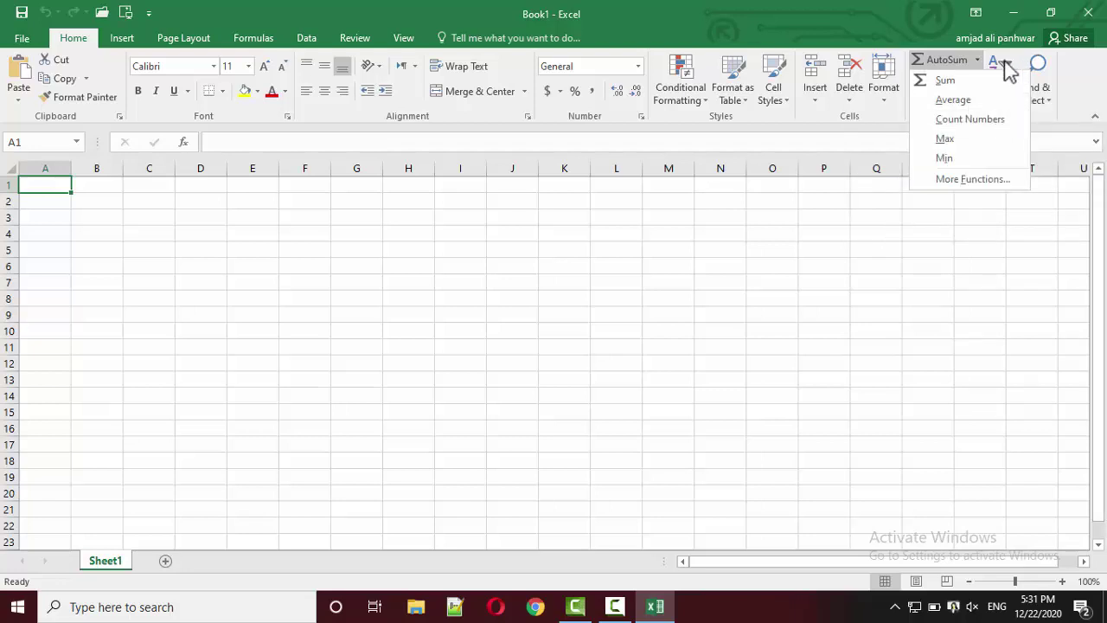
left_click(615, 608)
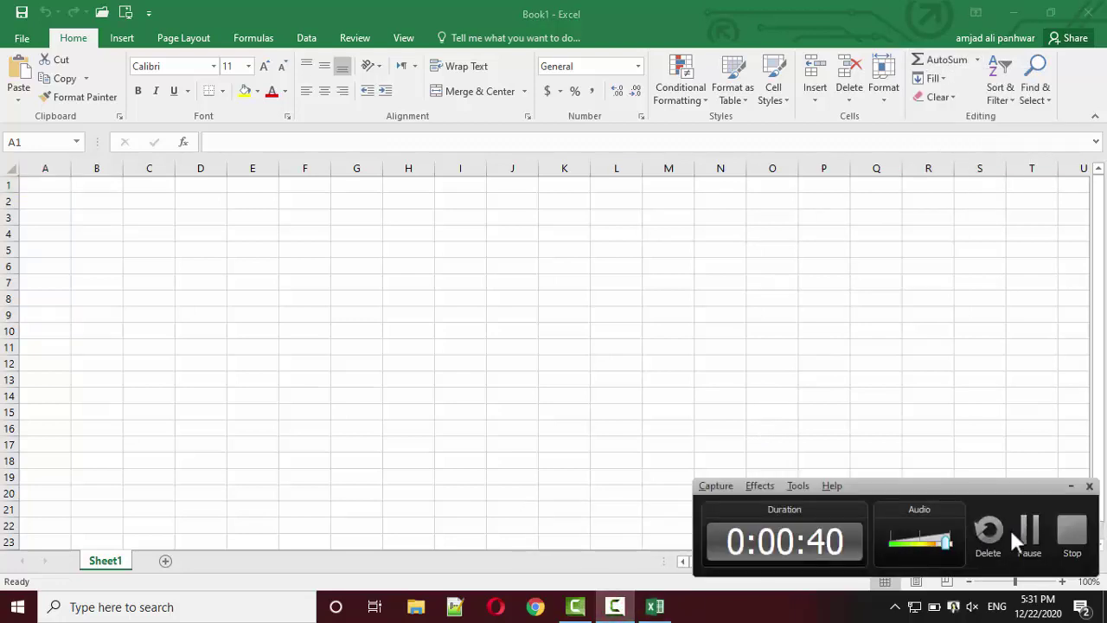
left_click(1032, 530)
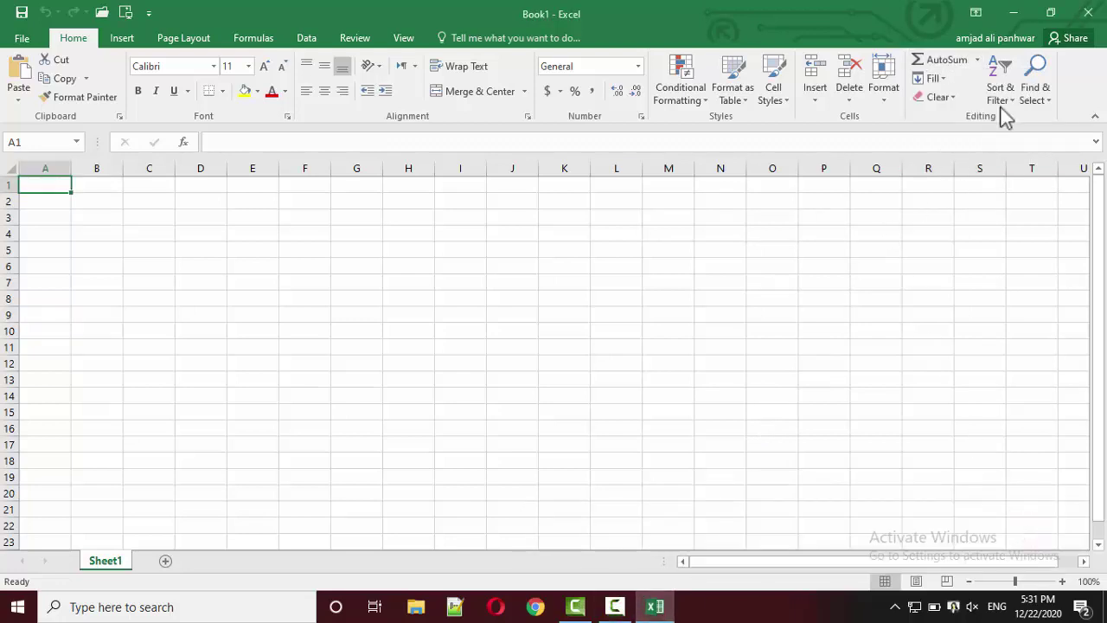
left_click(978, 61)
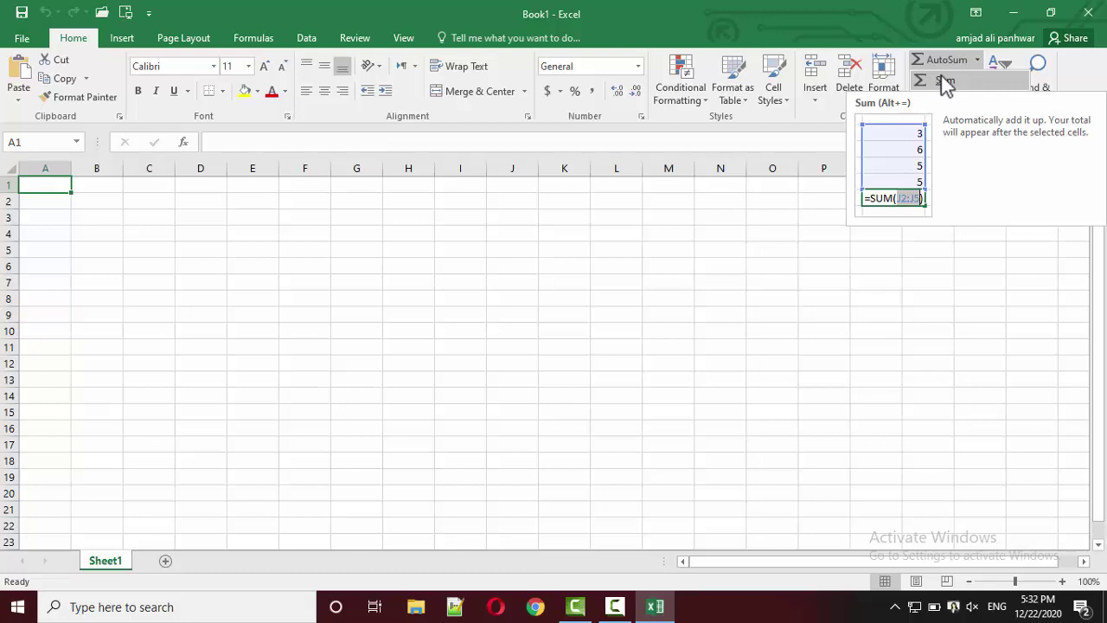
left_click(55, 198)
Step: Enter the starting value 12 in A1, B1, B2 and C1
left_click_drag(50, 185, 52, 200)
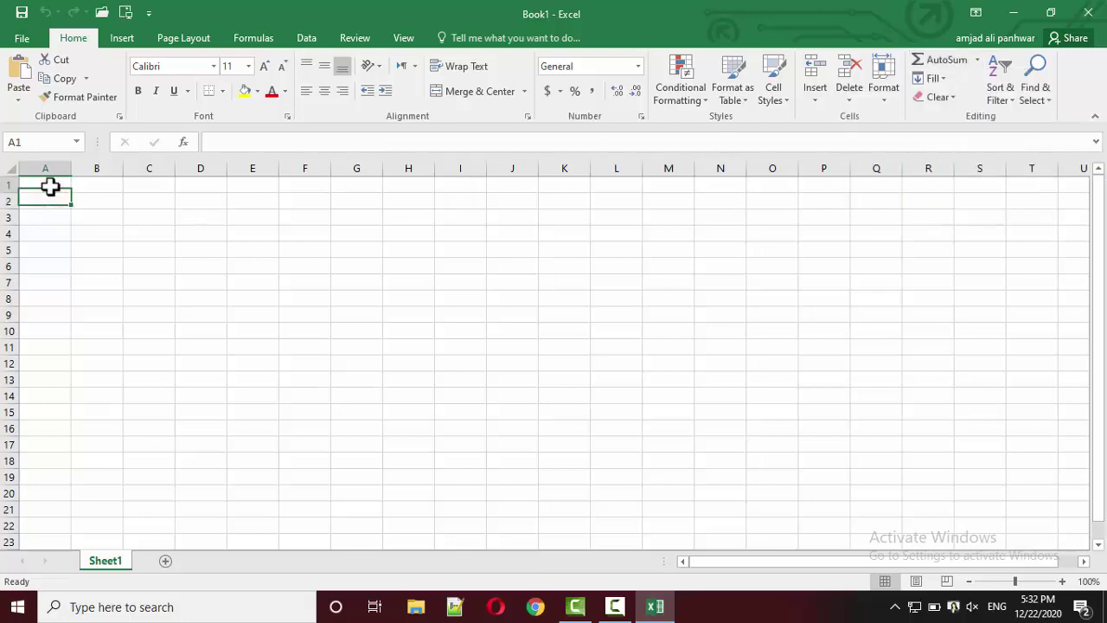
type("12")
key("Return")
key("Right")
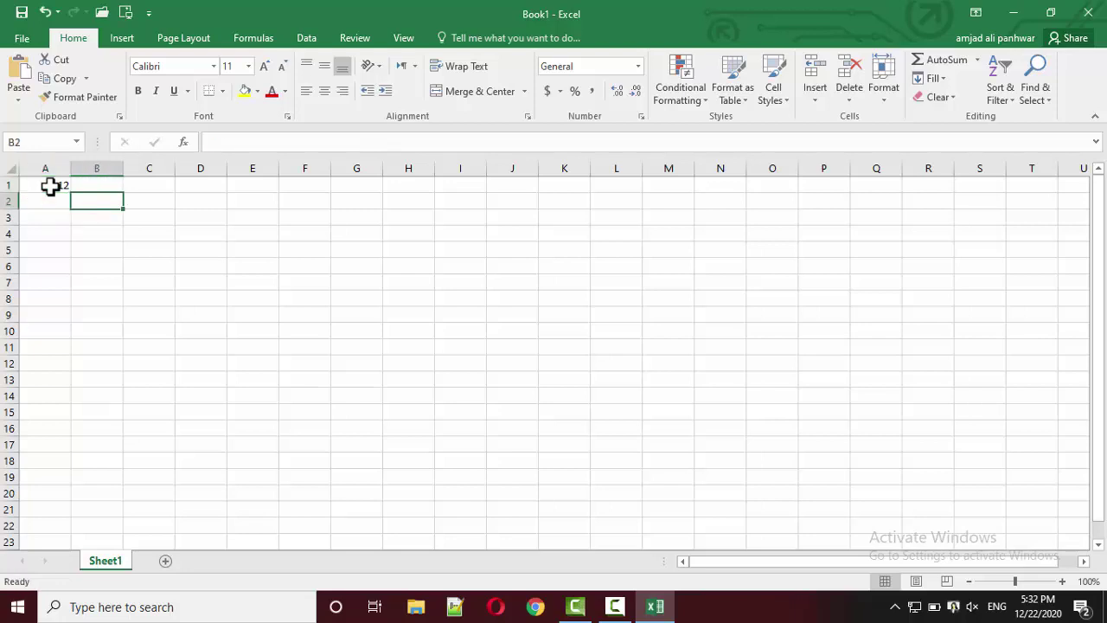
type("12")
key("Tab")
key("Up")
type("12")
key("Left")
type("12")
key("Left")
Step: Fill columns A to C down to row 8: A and C run 12–19, B reads 12, 12, 13–18
left_click(50, 187)
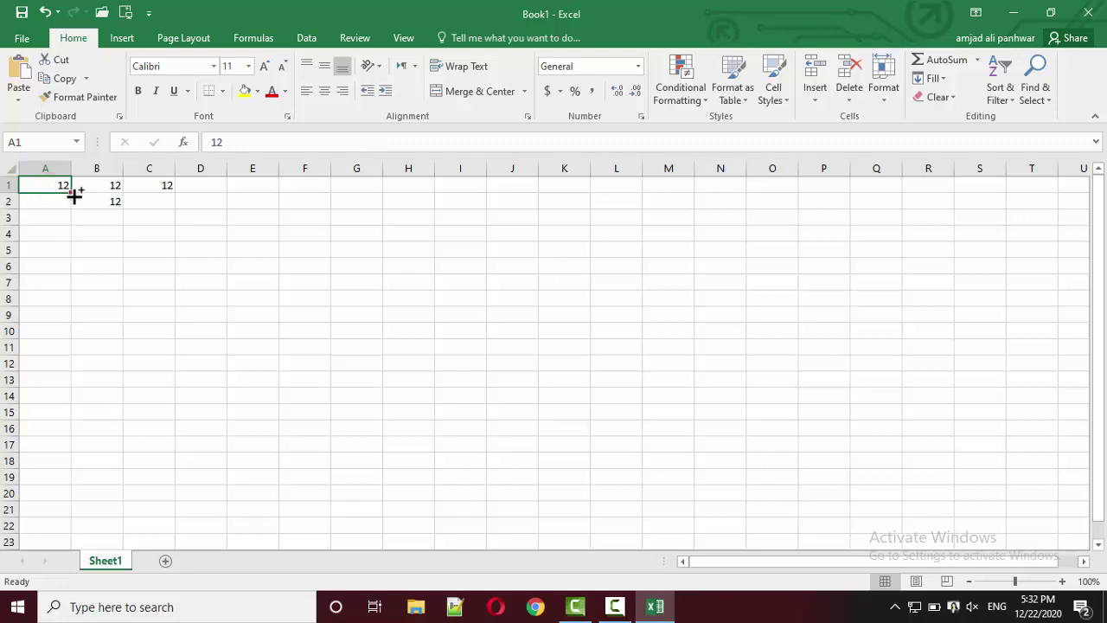
left_click_drag(72, 192, 73, 304)
left_click(113, 199)
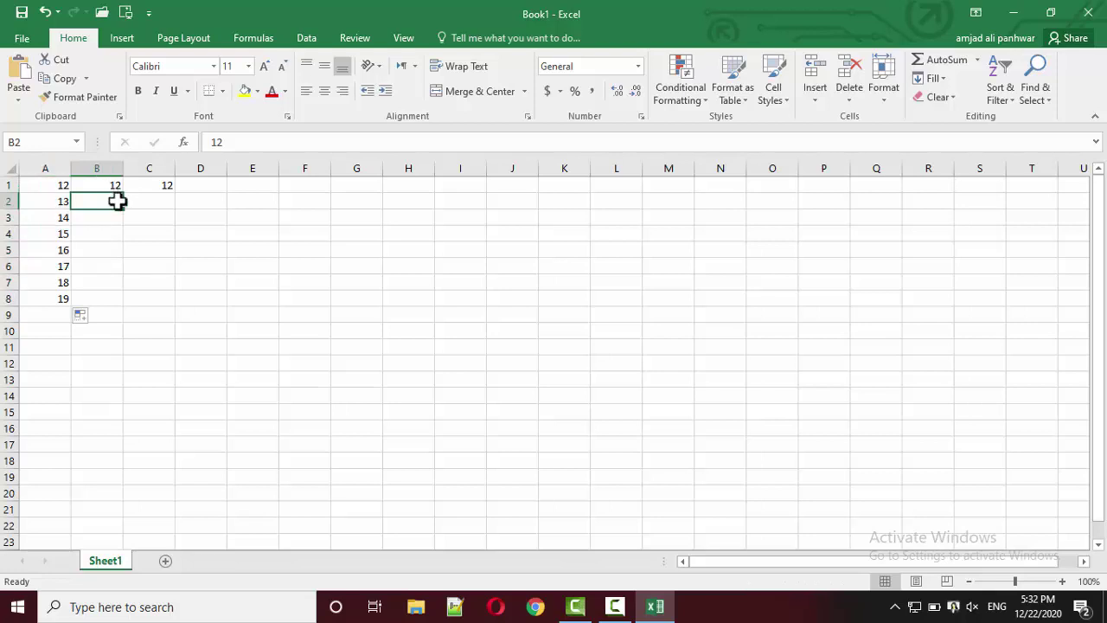
left_click_drag(123, 209, 129, 301)
left_click(152, 186)
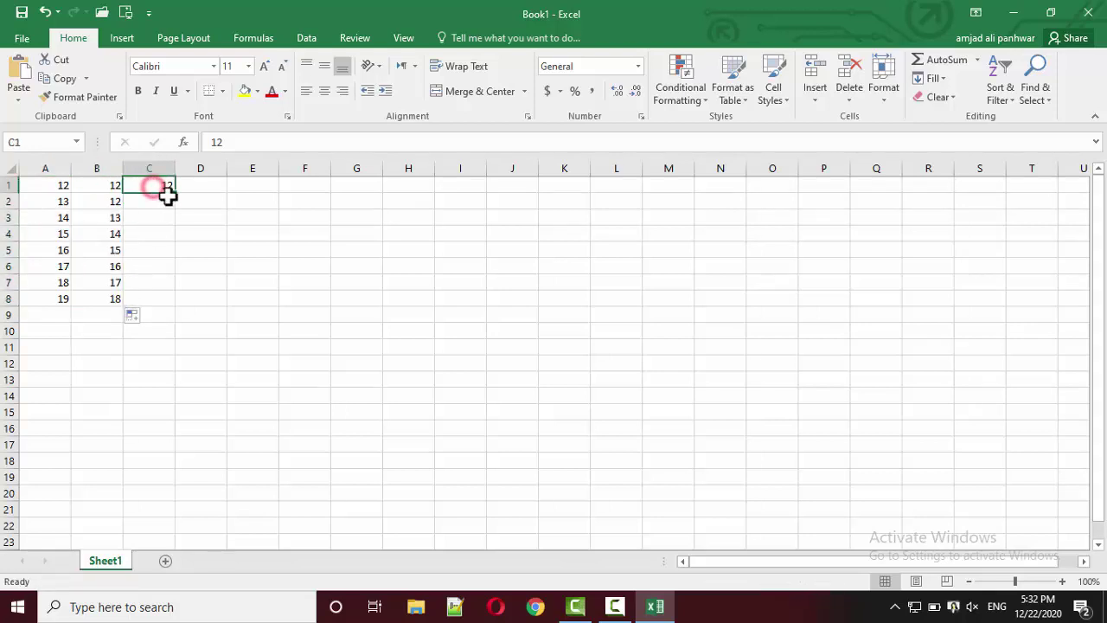
left_click_drag(175, 192, 179, 303)
left_click(210, 314)
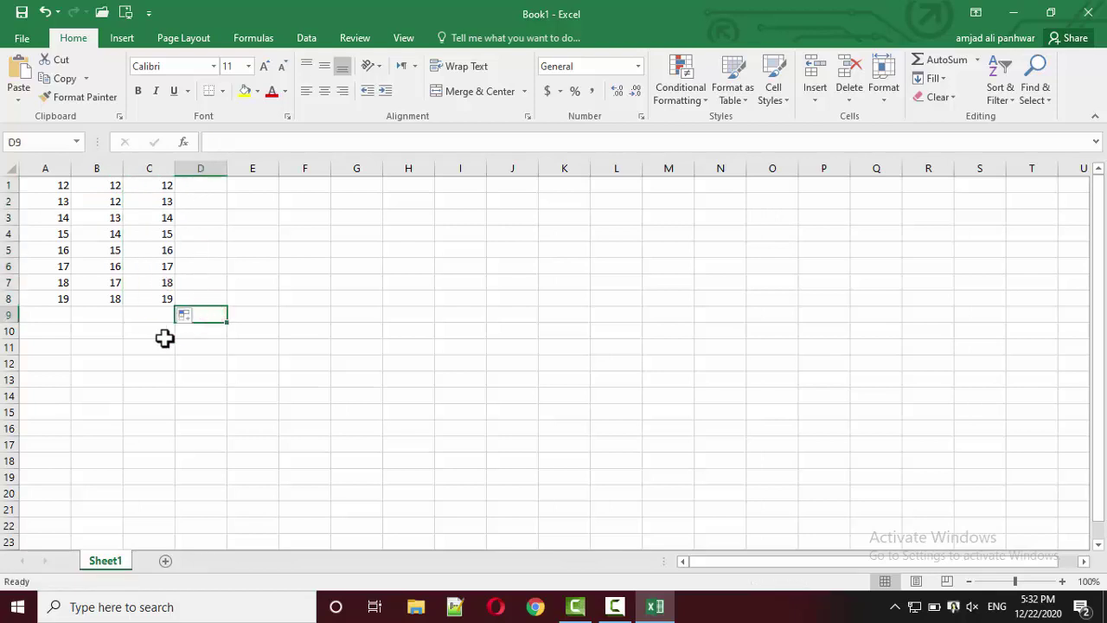
Step: Enter =SUM(A1:C8) in D10, giving the total 365
left_click(199, 334)
type("=")
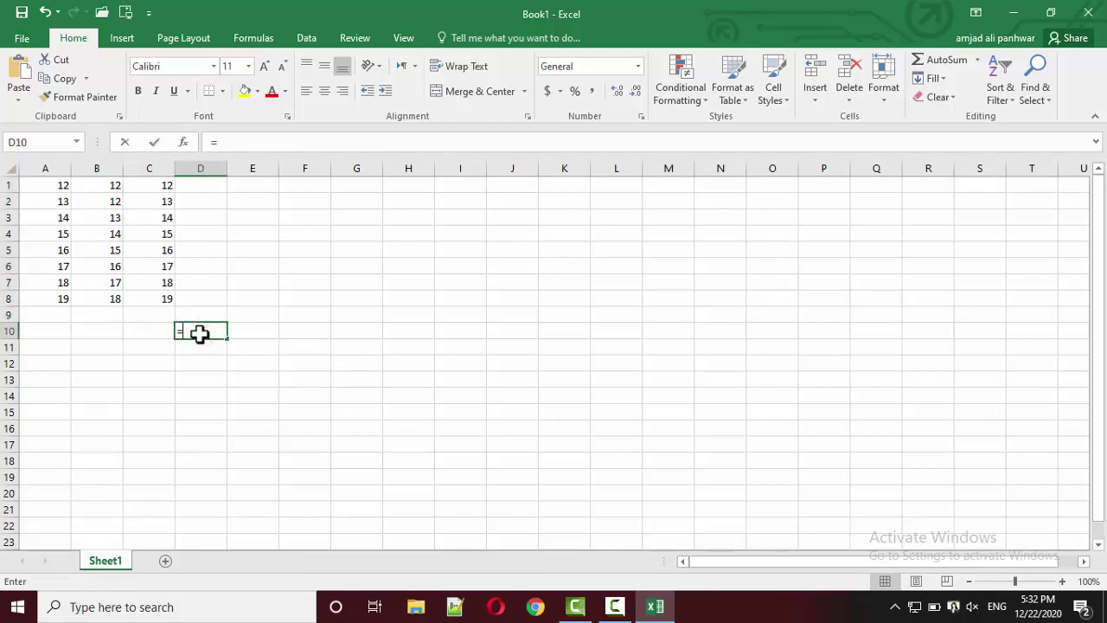
type("sum(")
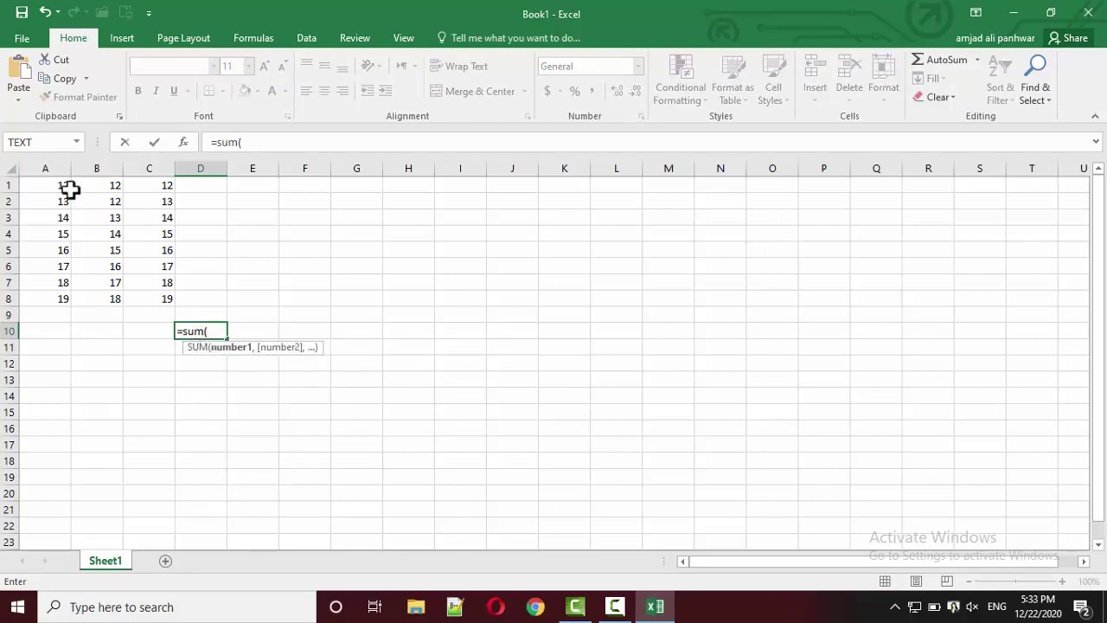
mouse_move(62, 186)
left_mouse_down()
mouse_move(114, 195)
mouse_move(164, 300)
left_mouse_up()
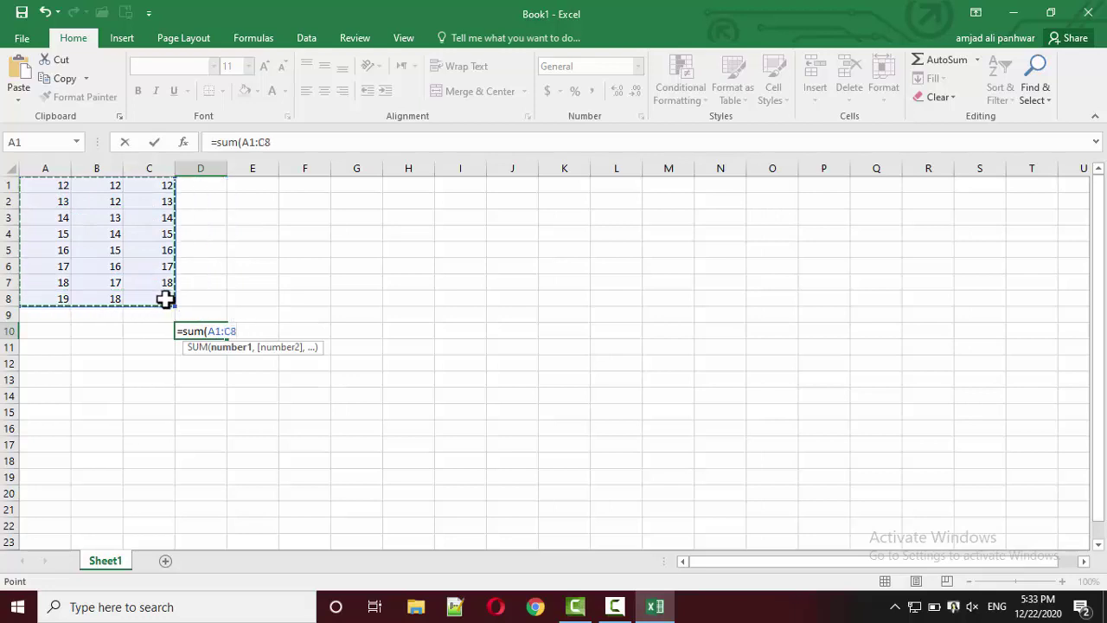
type(")")
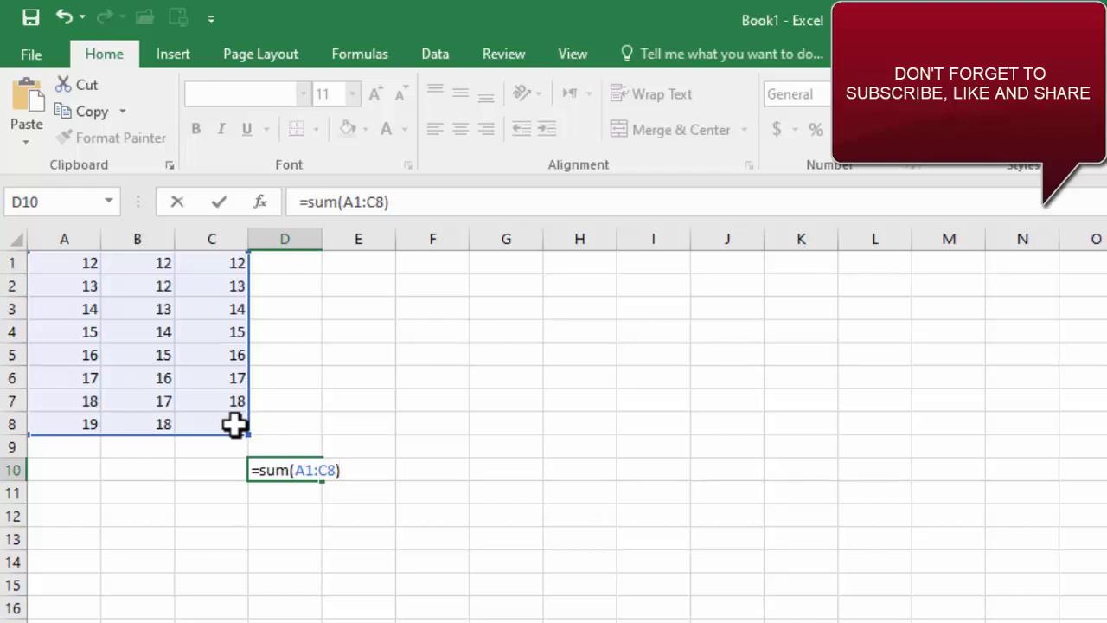
key("Return")
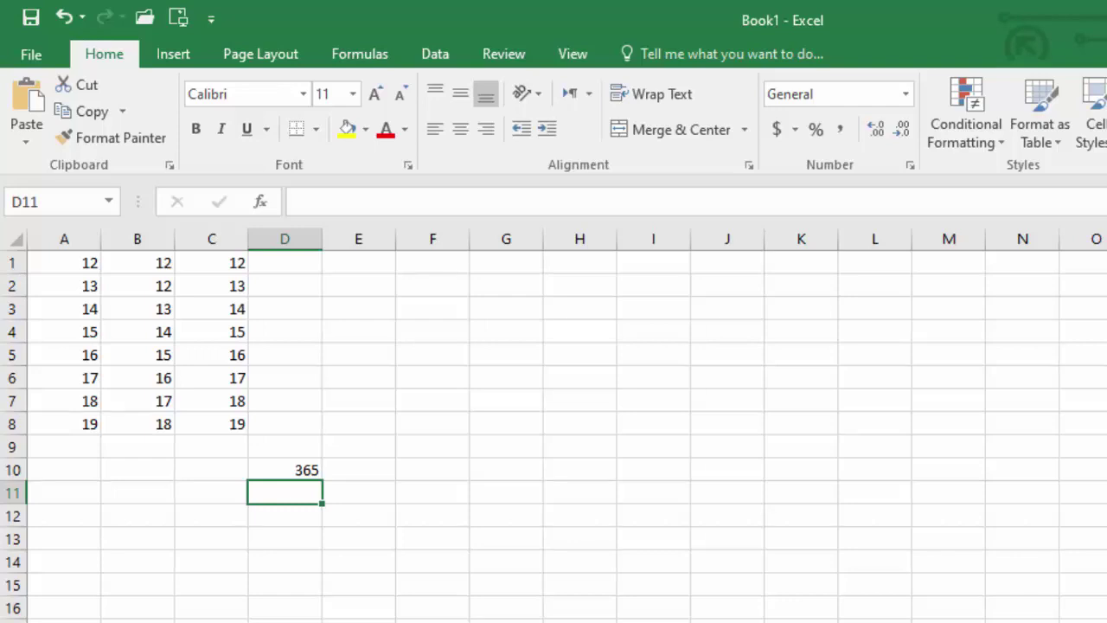
left_click(494, 331)
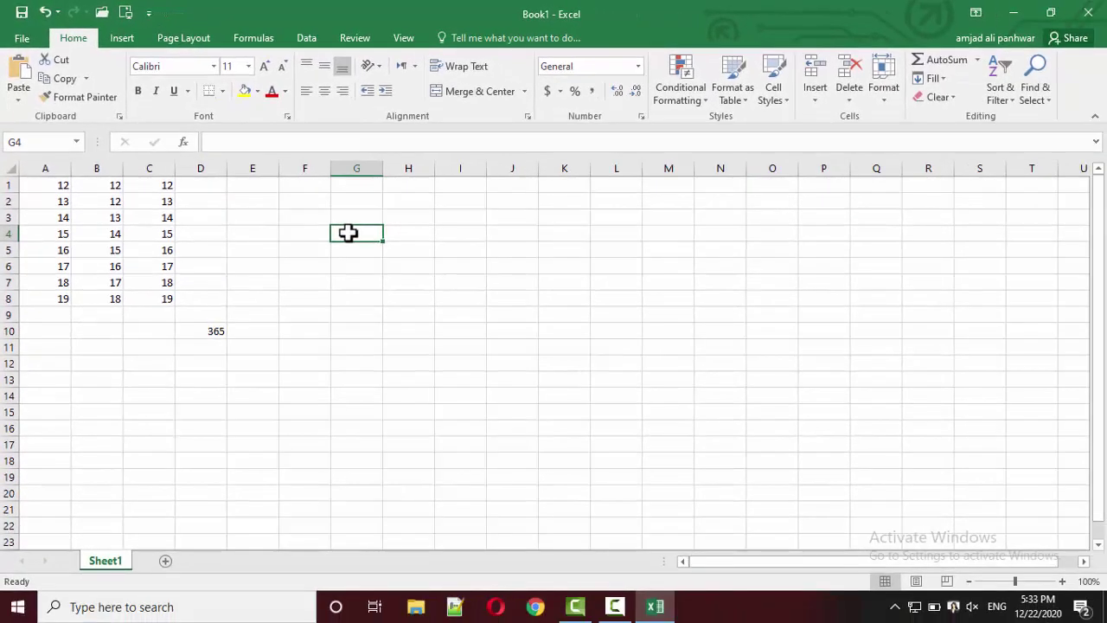
Step: Type the labels 'avg' in G4 and 'average' in G5
type("a")
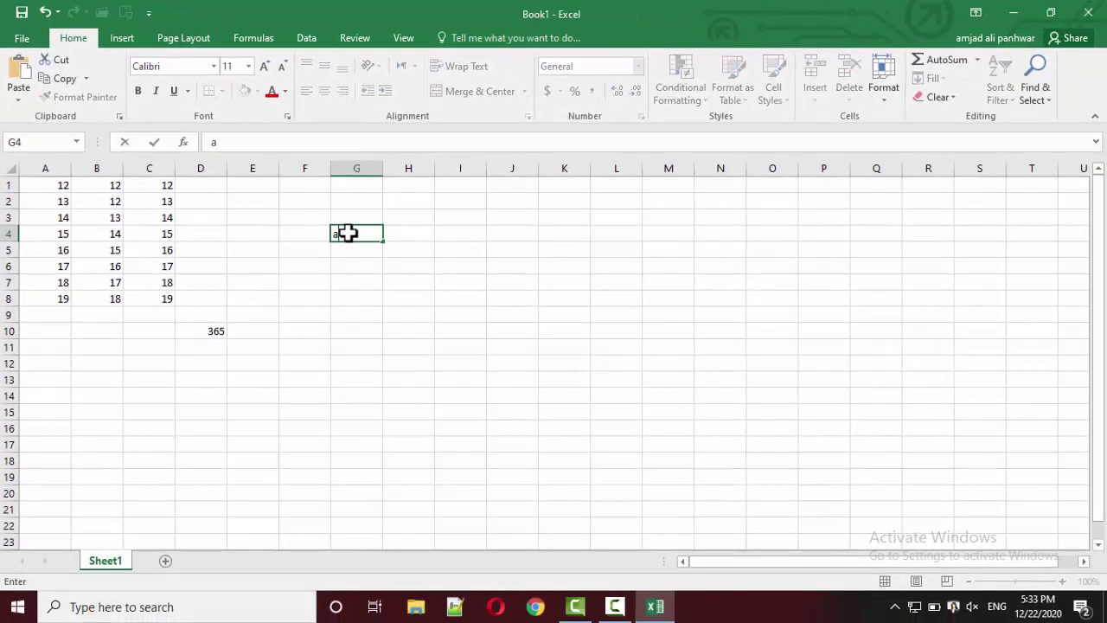
type("vg")
key("Return")
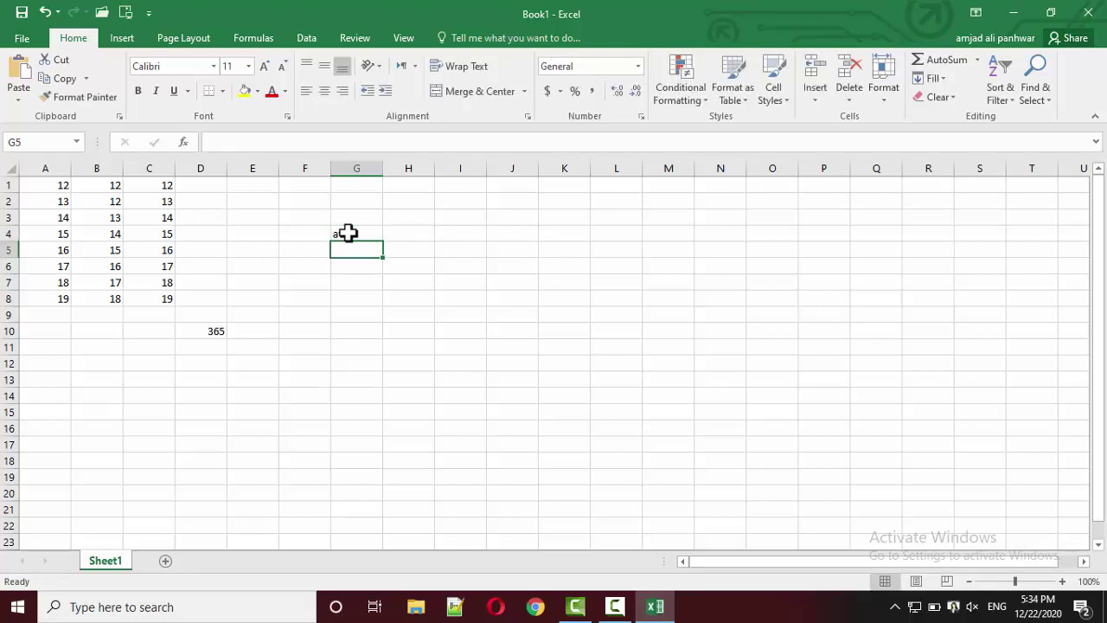
type("aver")
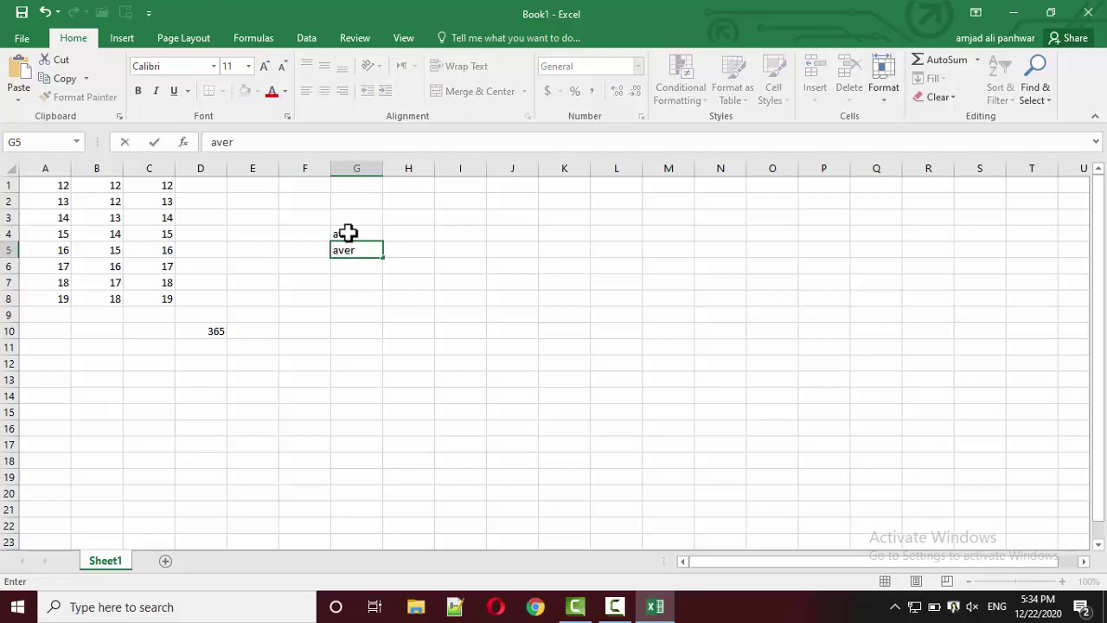
type("age")
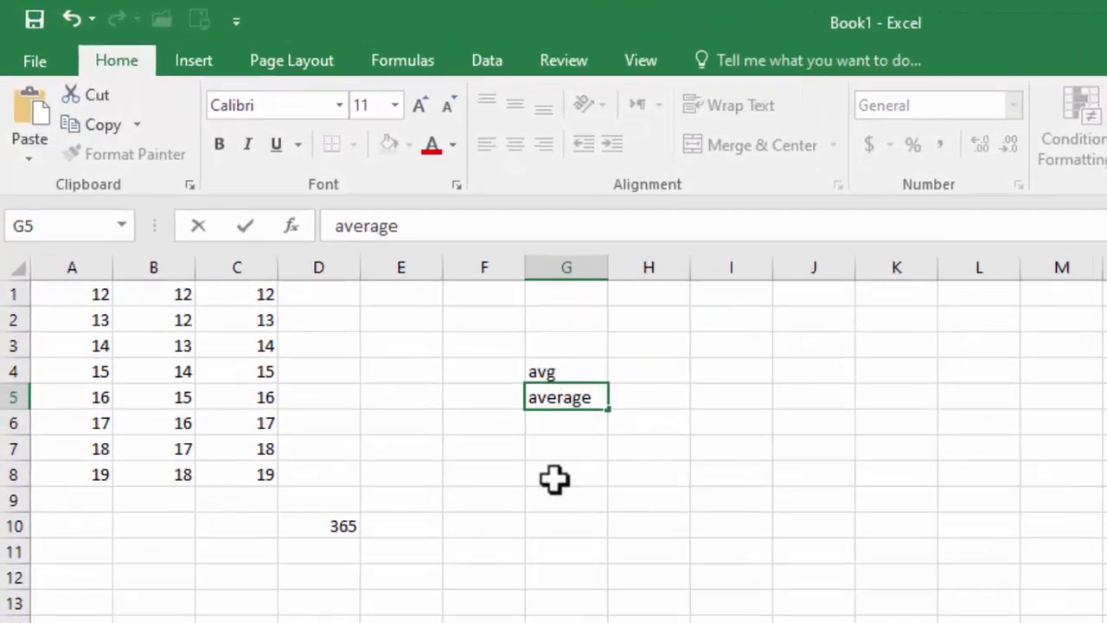
left_click(382, 498)
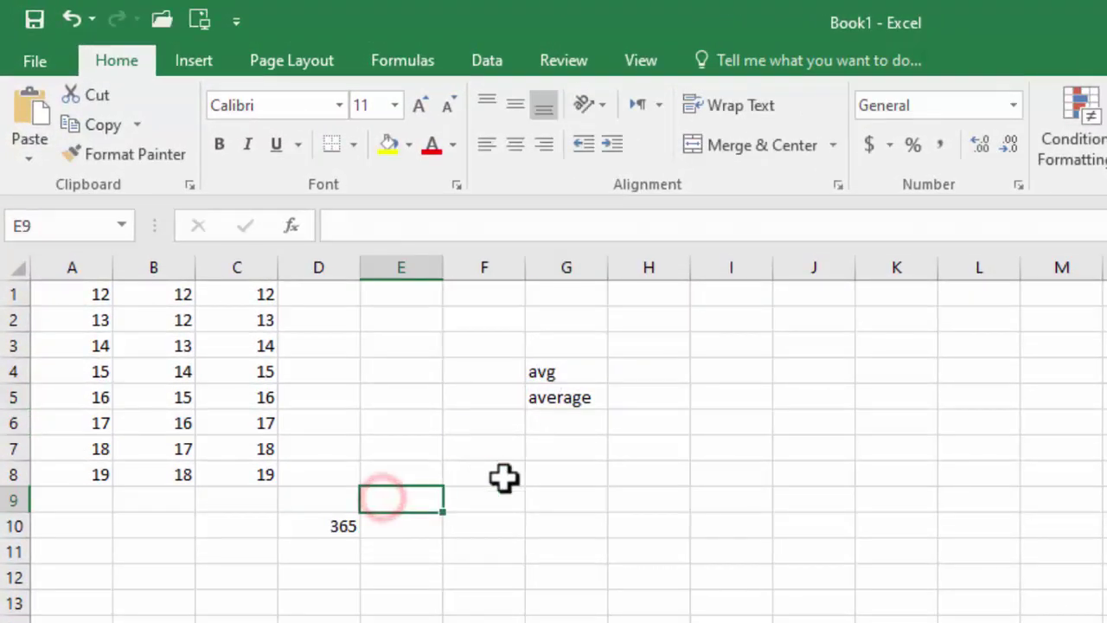
left_click(557, 502)
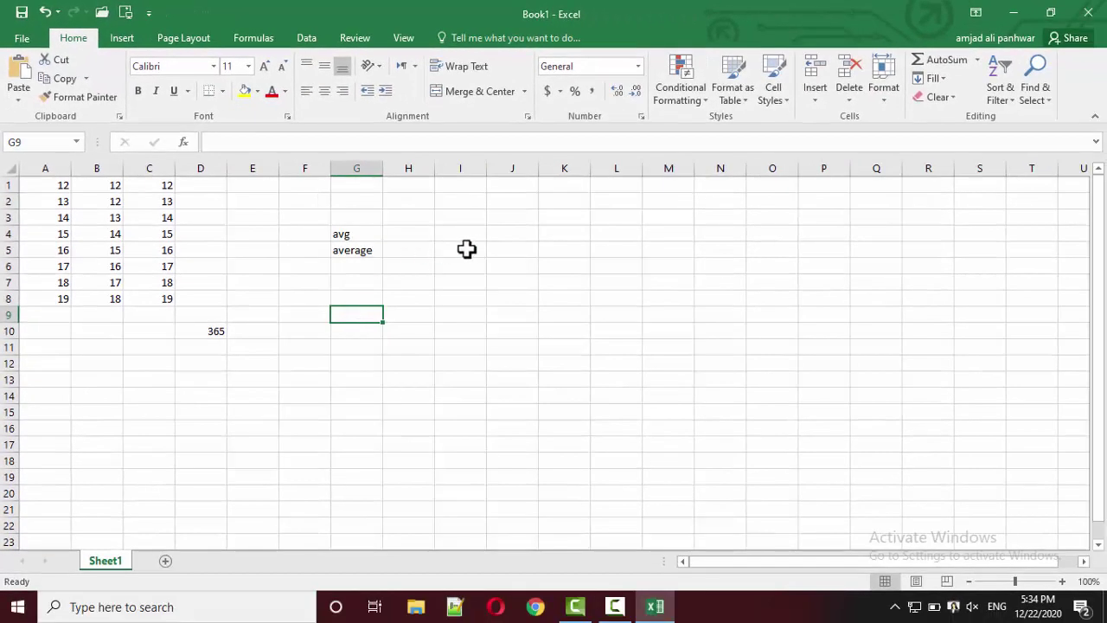
left_click(476, 249)
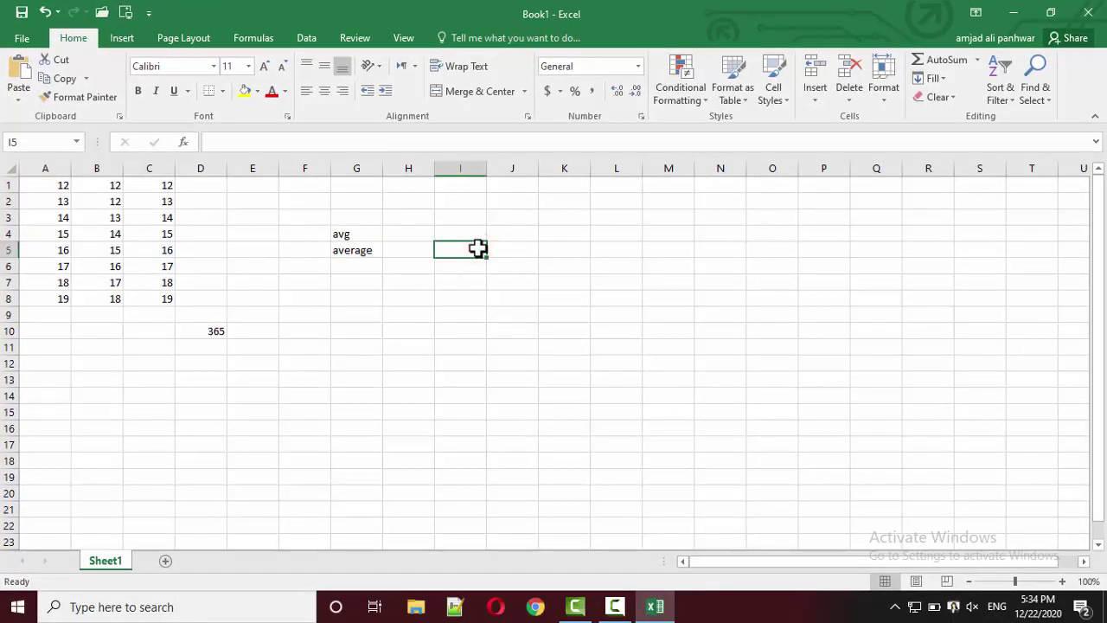
Step: Enter 4 and 5 in J5 and K5 beside the 2 in I5
type("=")
key("Escape")
key("Right")
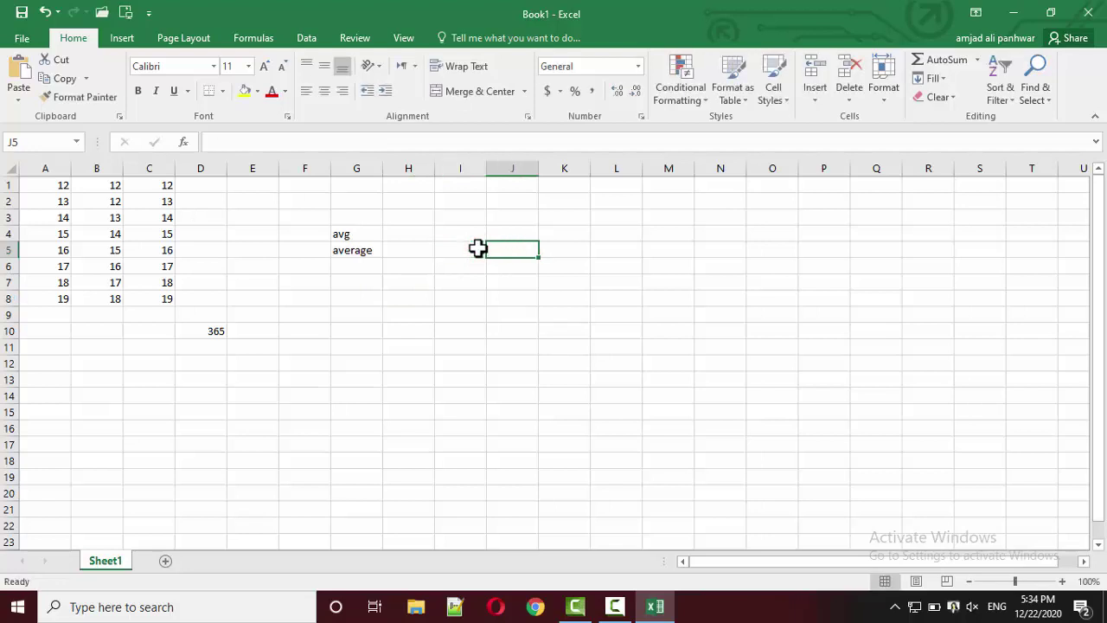
type("4")
key("Right")
type("5")
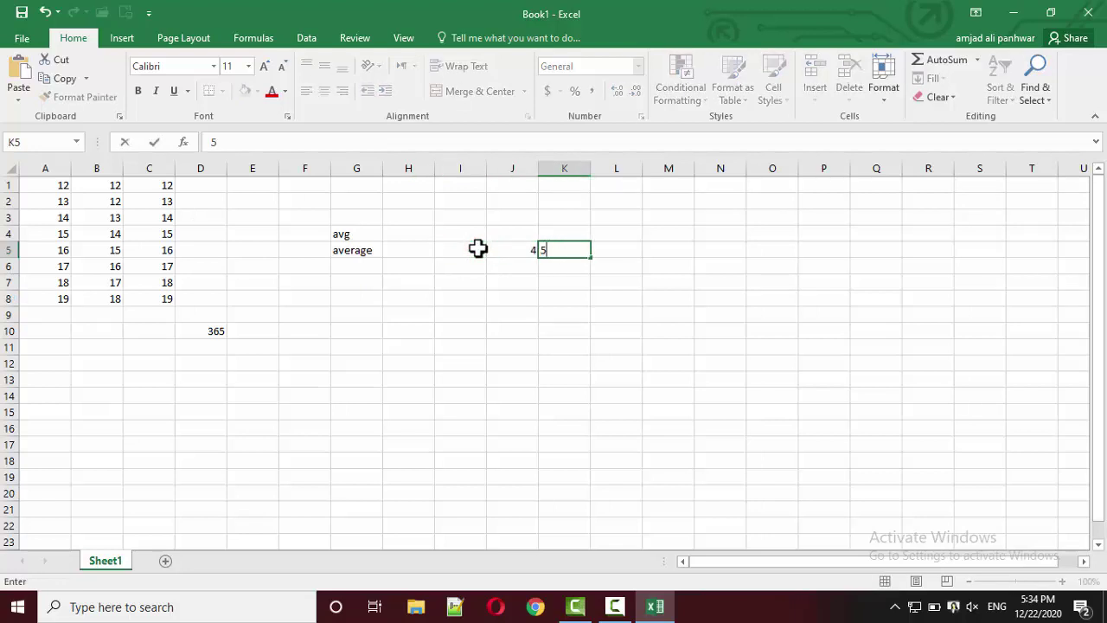
key("Return")
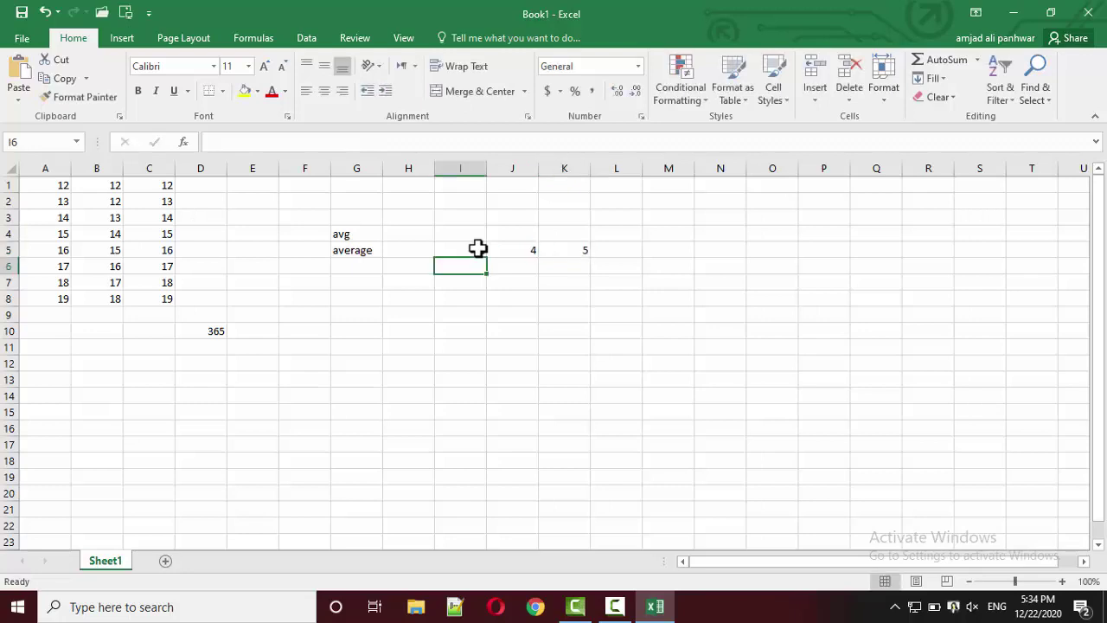
Step: Label I9 as AVERAGE and cancel the half-started formula in J9
left_click(467, 301)
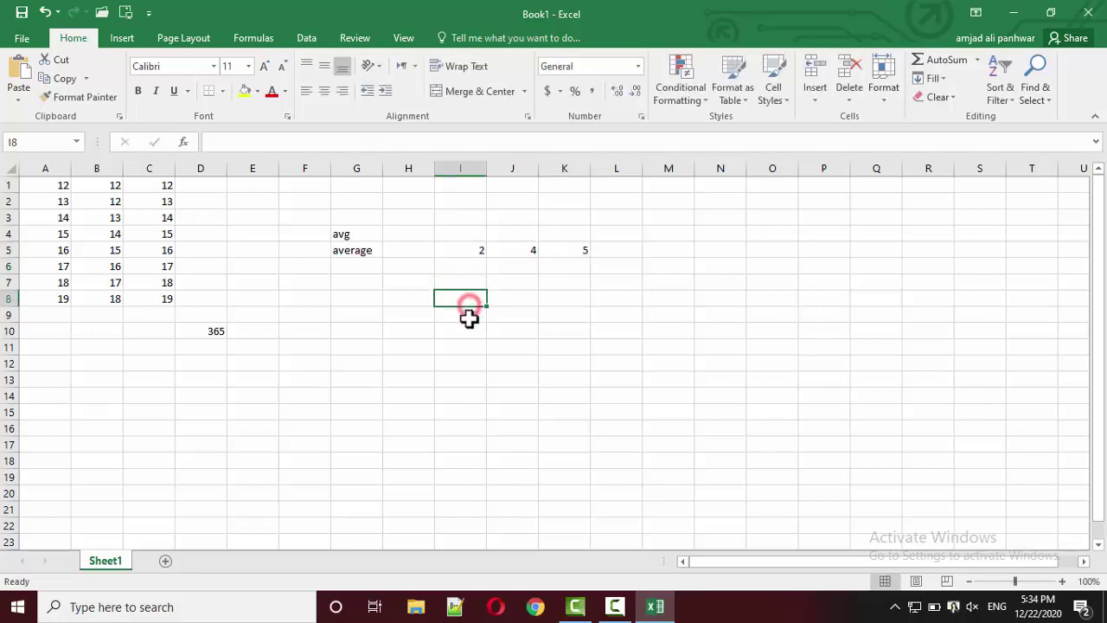
left_click(468, 317)
type("AVER")
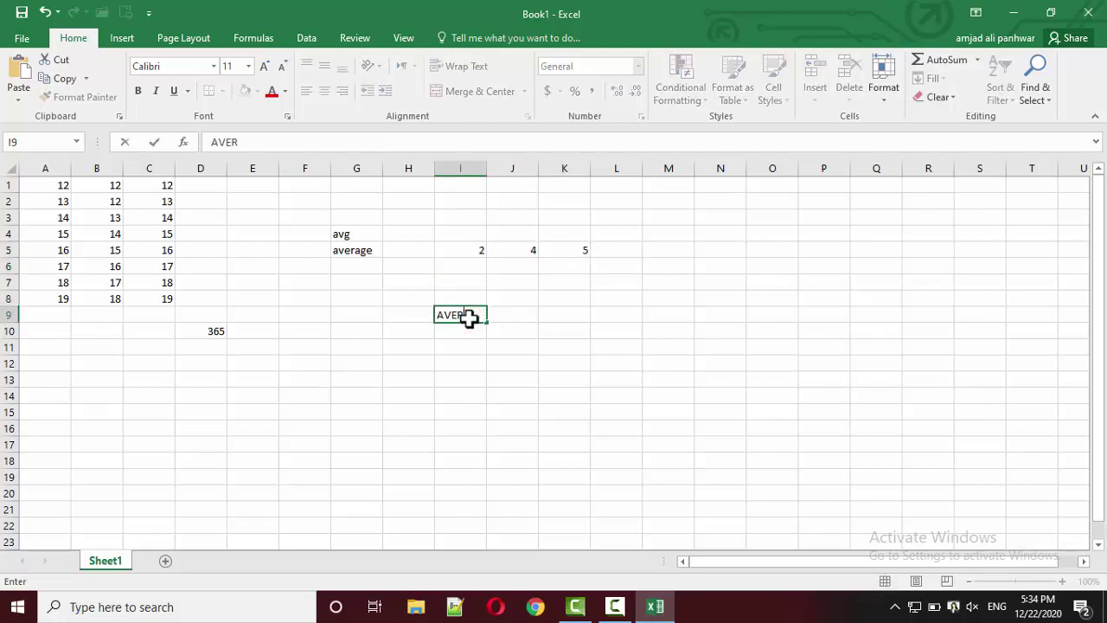
type("AGE")
key("Tab")
type("=")
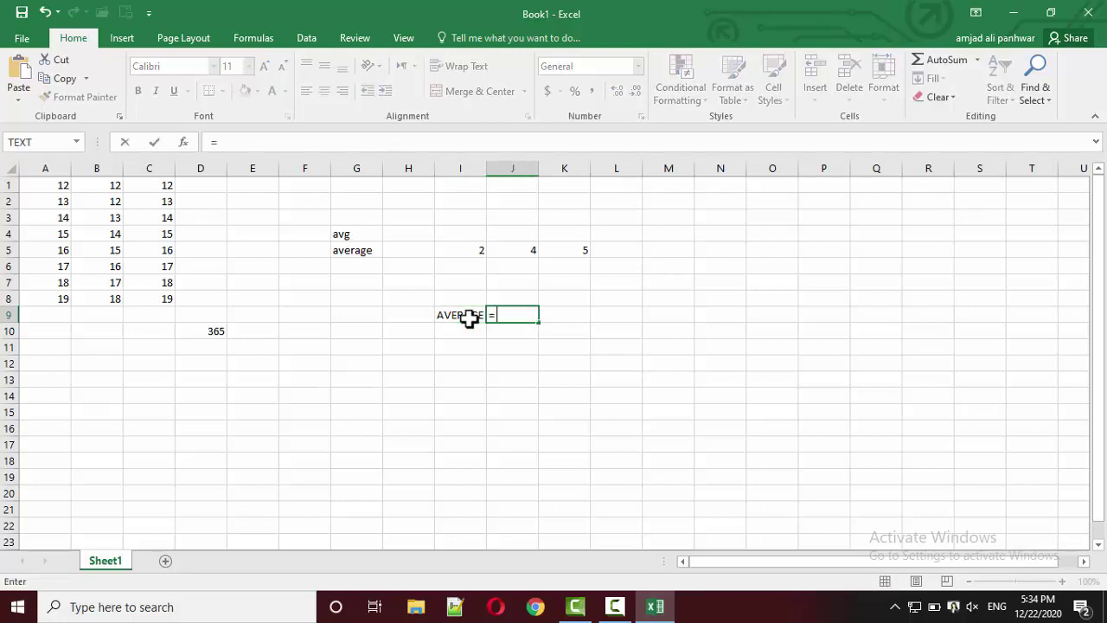
key("Return")
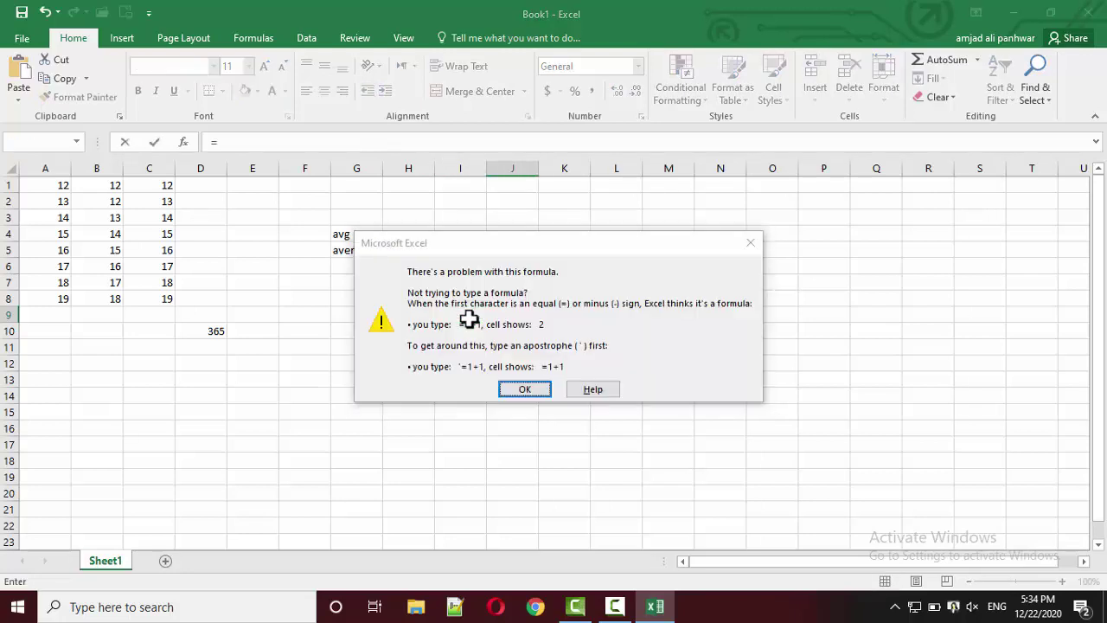
key("Return")
key("Return")
key("Return")
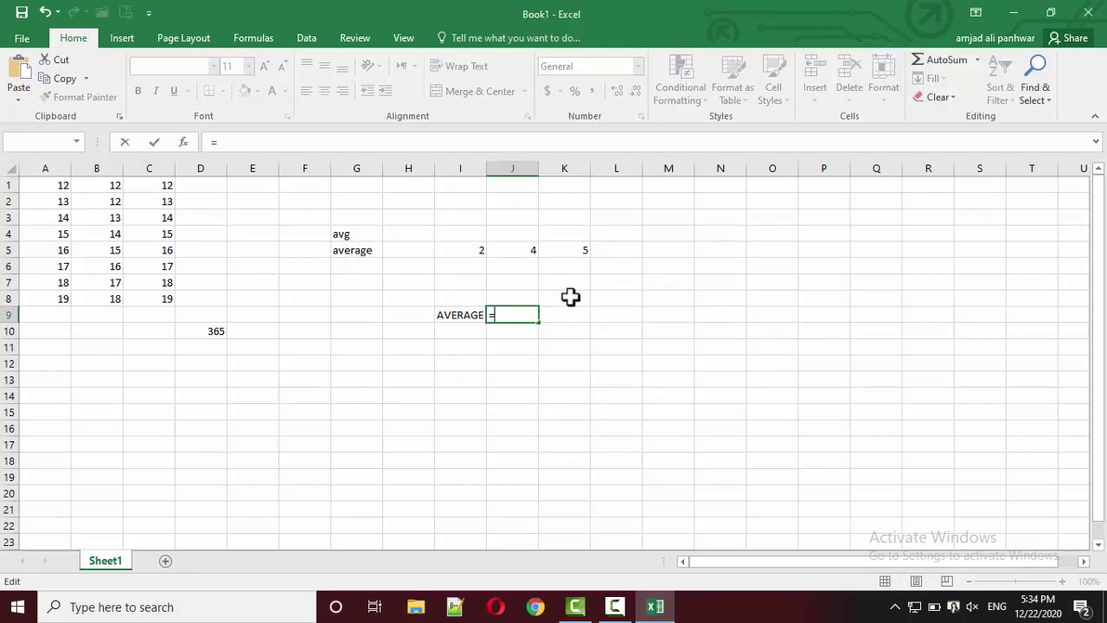
left_click(575, 330)
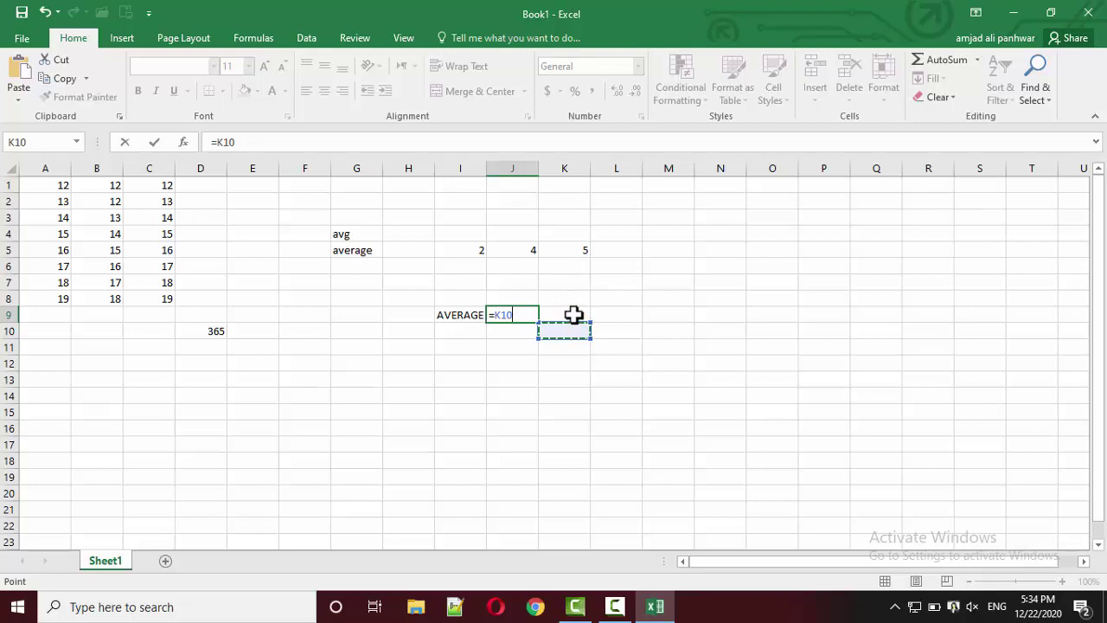
key("Escape")
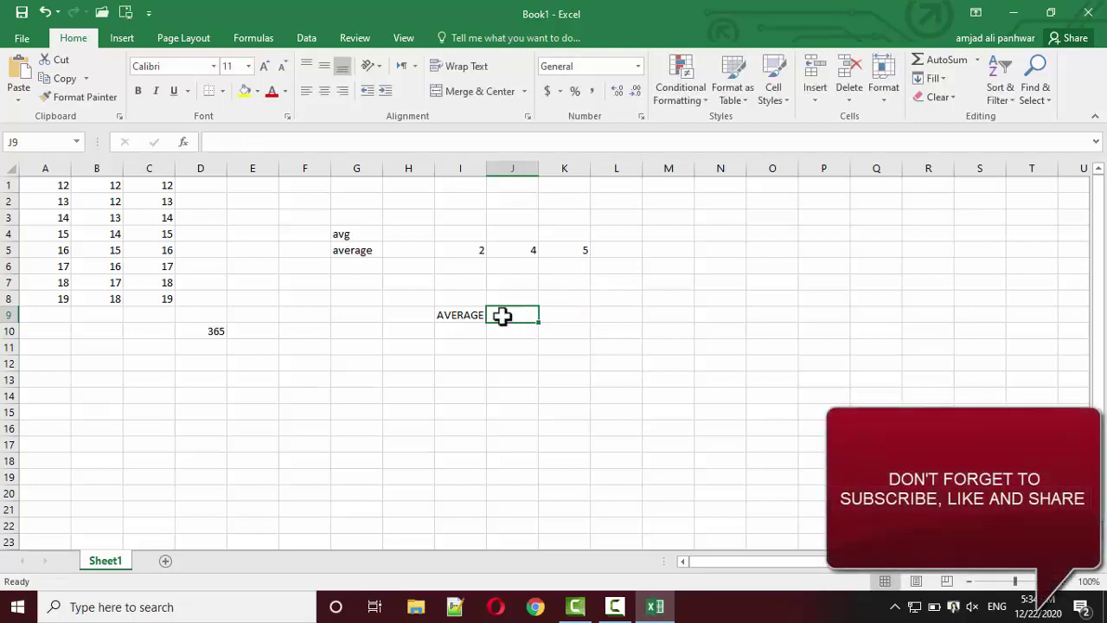
Step: Change the I9 label to AVERAGE= and put a SUM label in J8
double_click(480, 315)
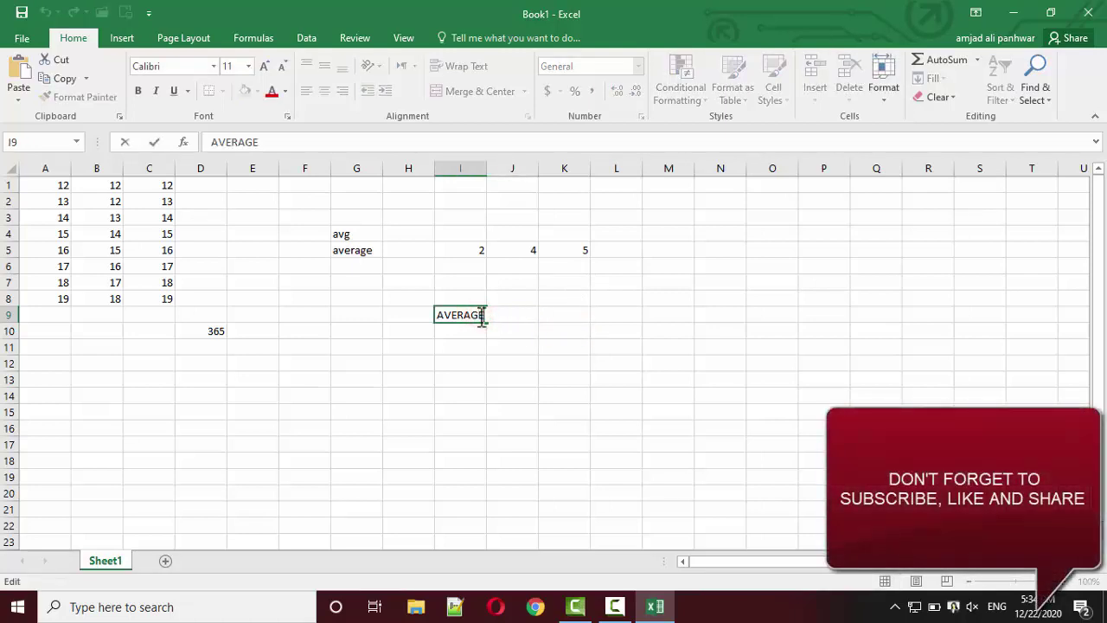
type("=")
key("Return")
key("Up")
key("Up")
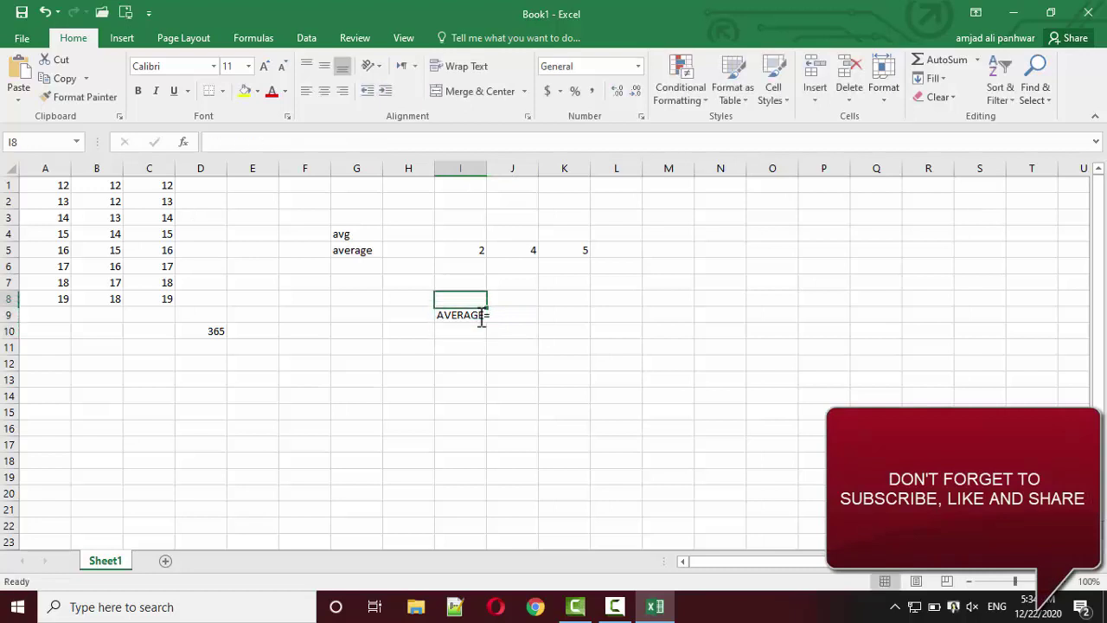
key("Right")
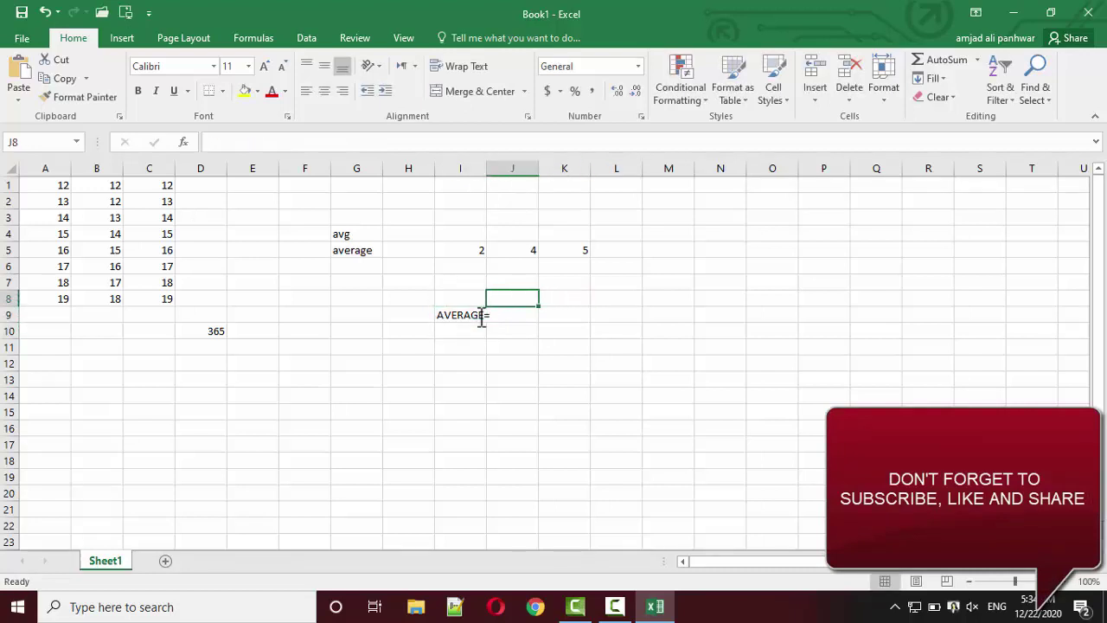
type("SUM")
key("Return")
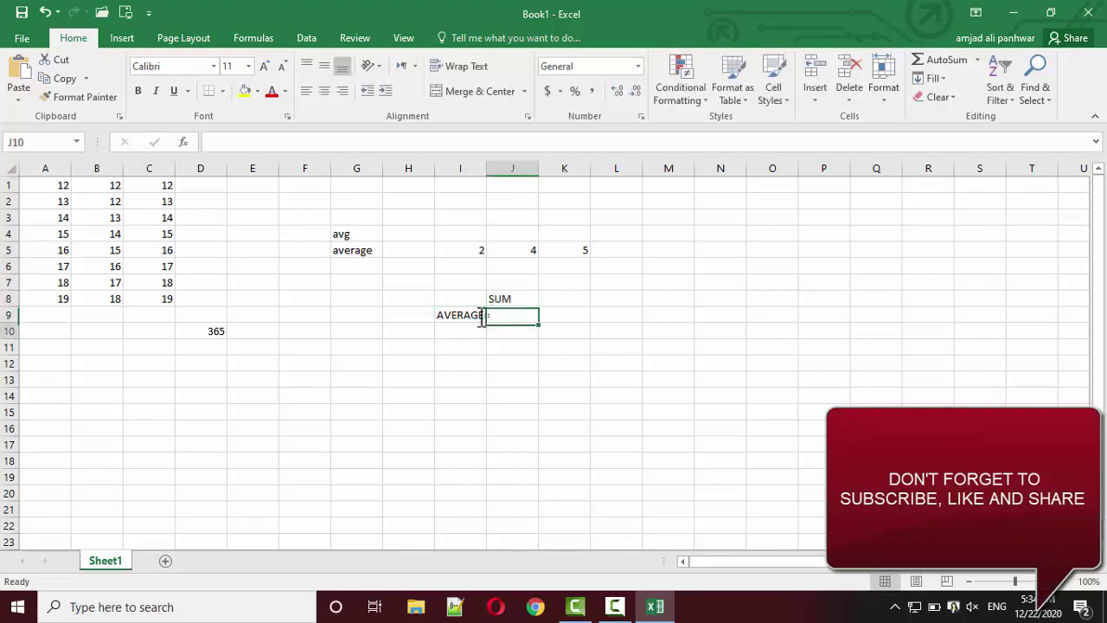
key("Return")
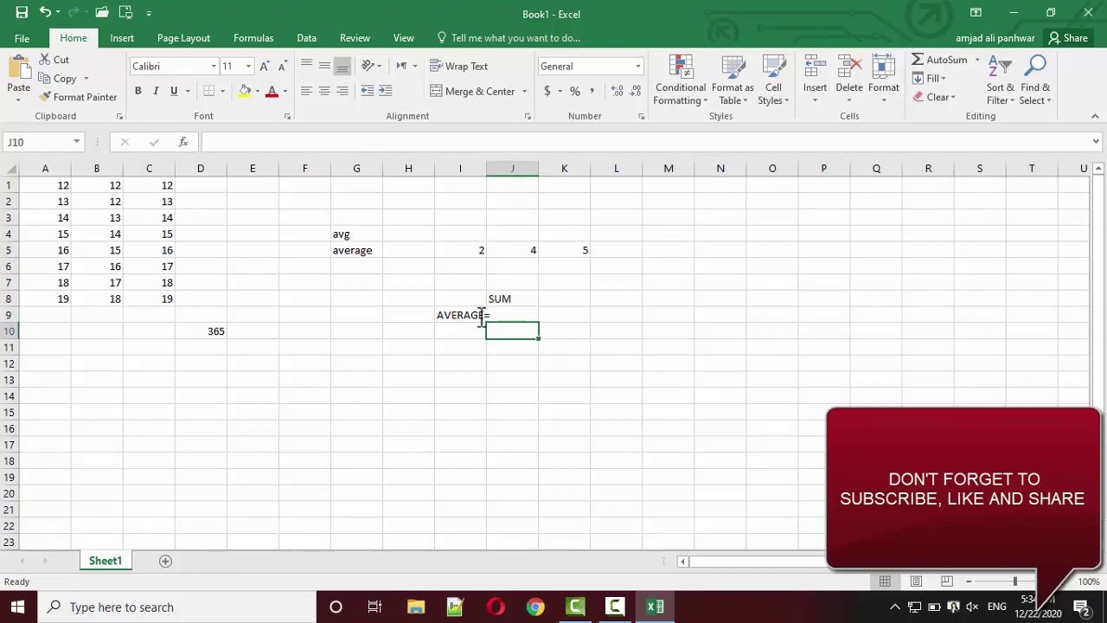
Step: Select I5:K5 to read their sum of 11 in the status bar
left_click(468, 245)
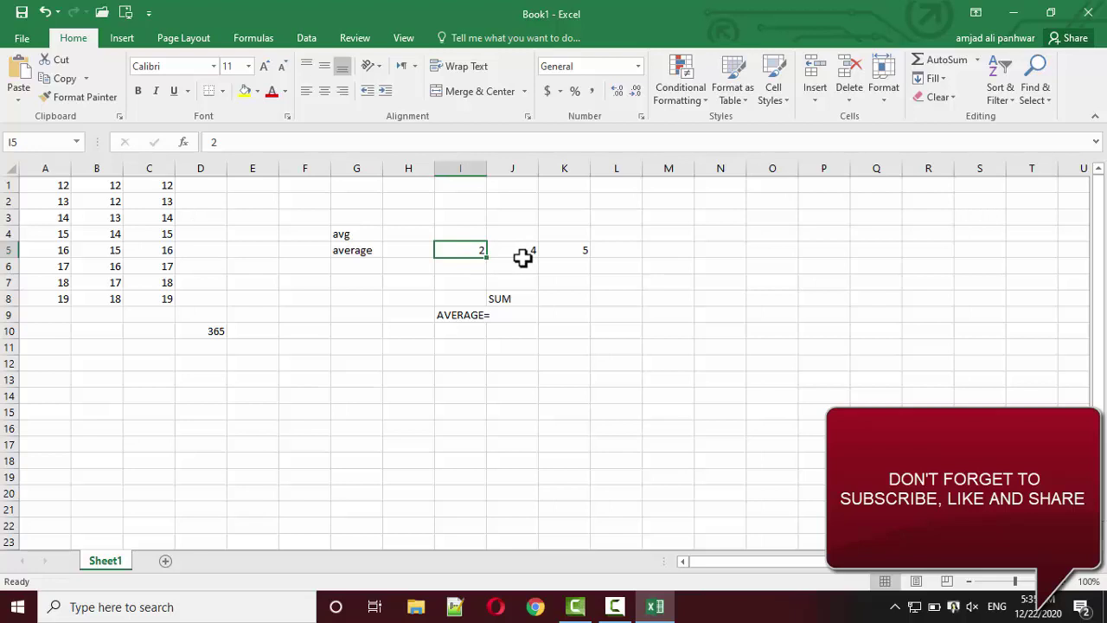
left_click(585, 248)
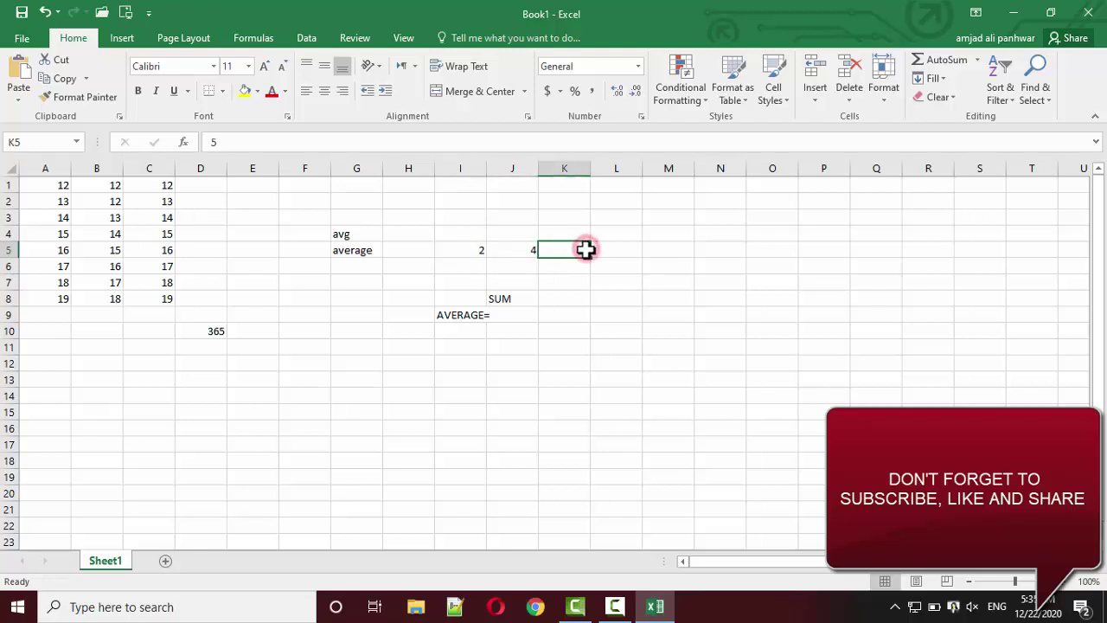
left_click(475, 253)
left_click_drag(475, 253, 575, 250)
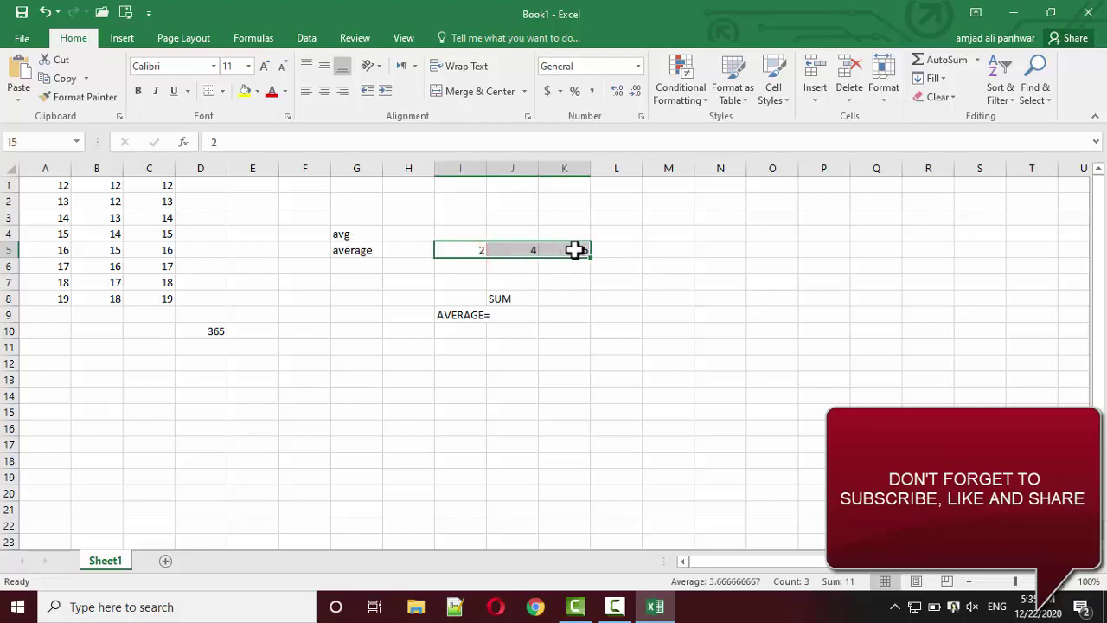
left_click(516, 297)
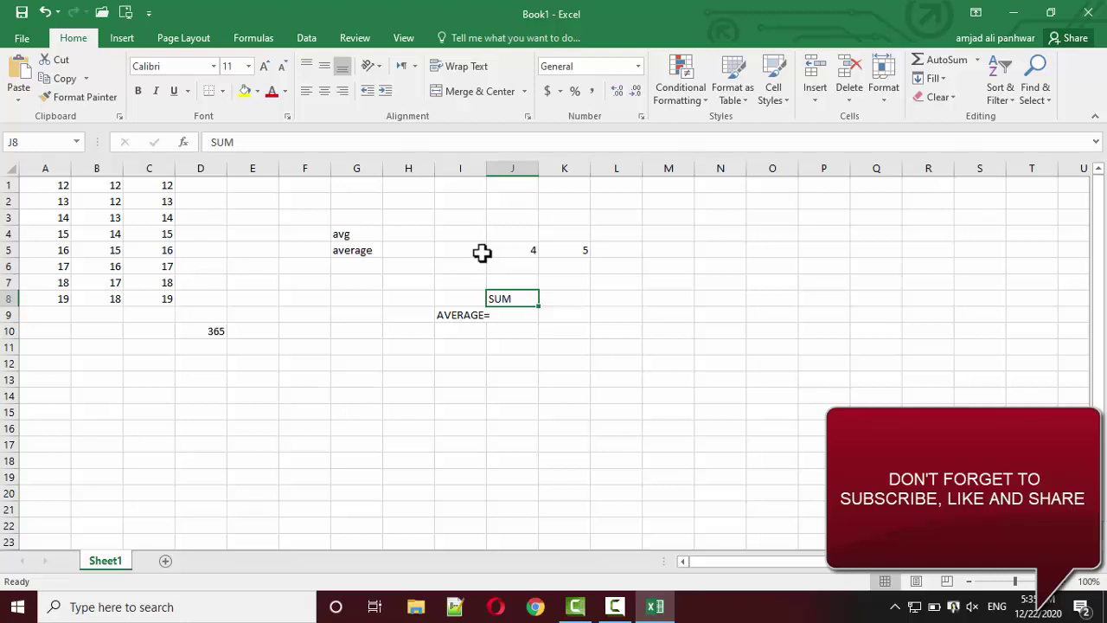
left_click(494, 328)
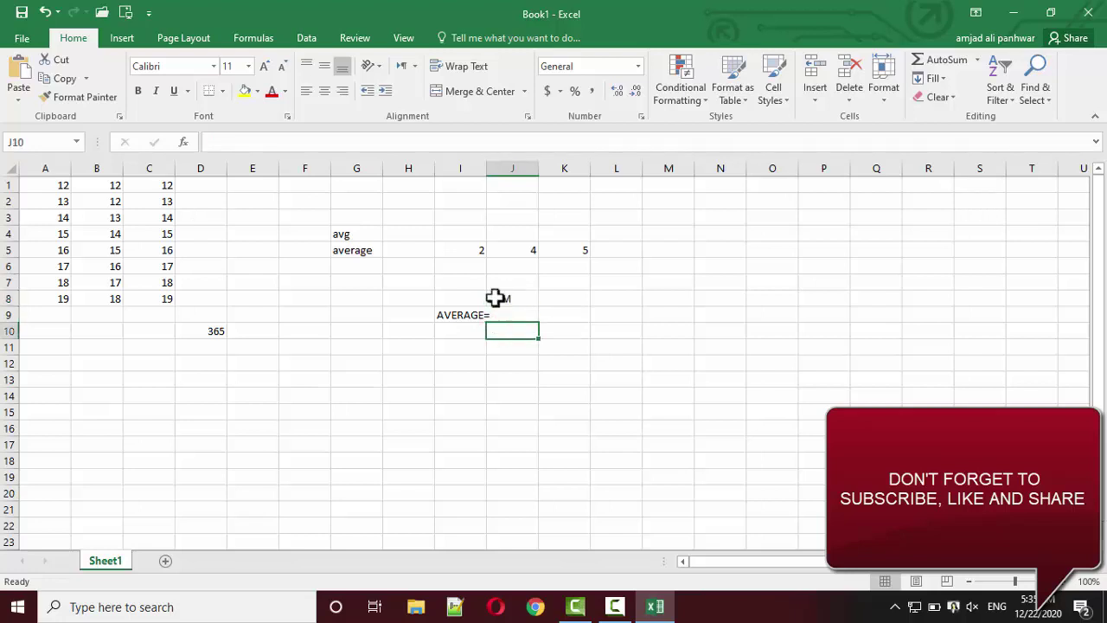
left_click_drag(472, 251, 579, 248)
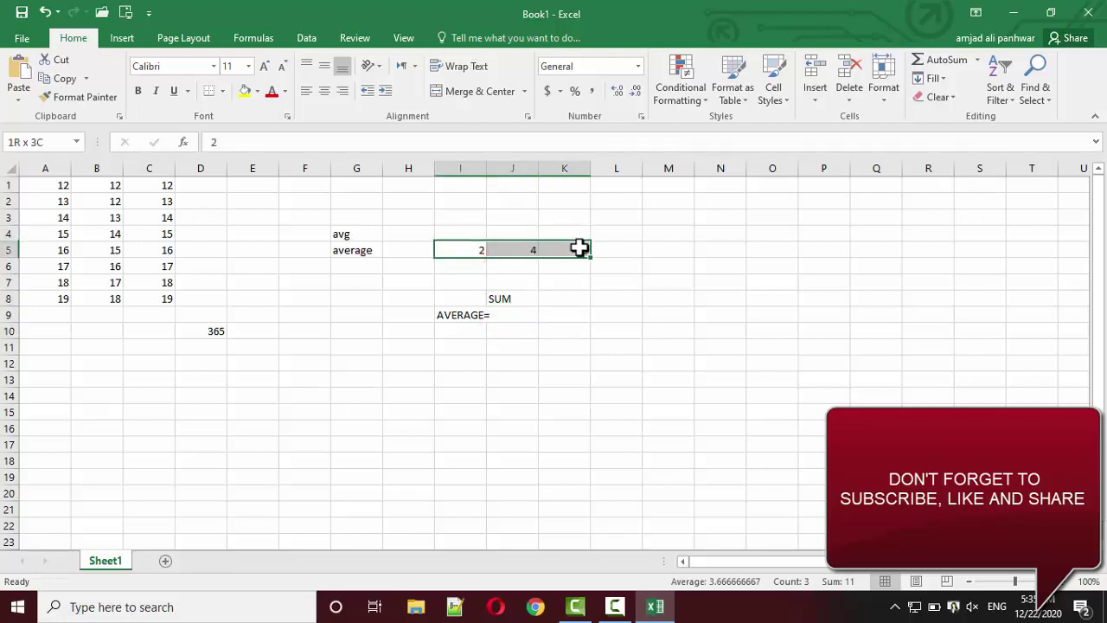
Step: Enter 11 in J8 and 3 in J10
left_click(517, 297)
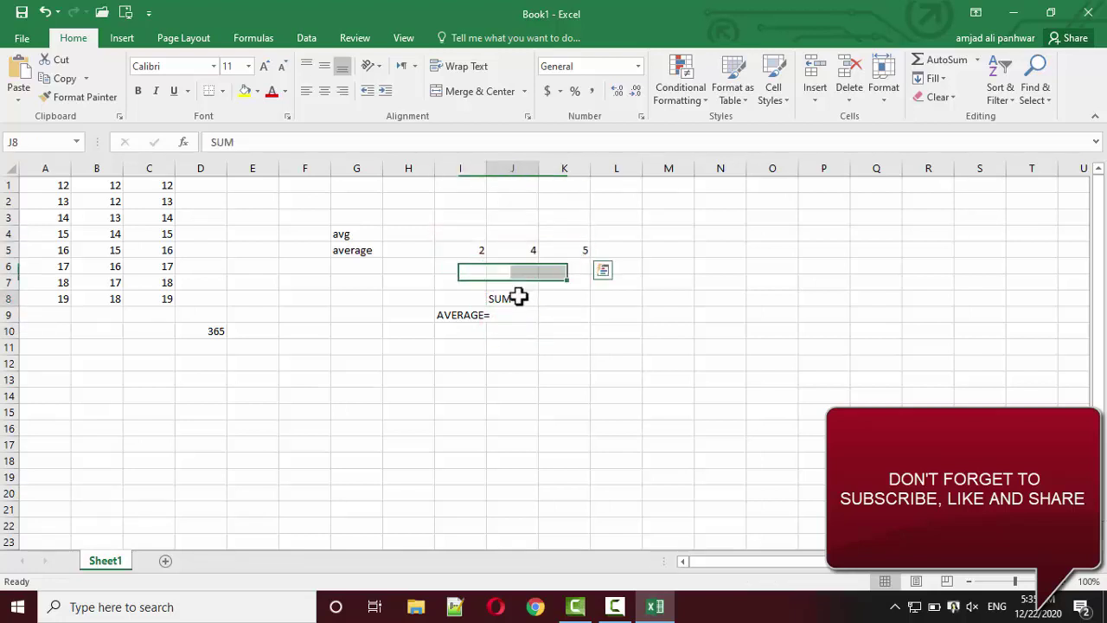
type("11")
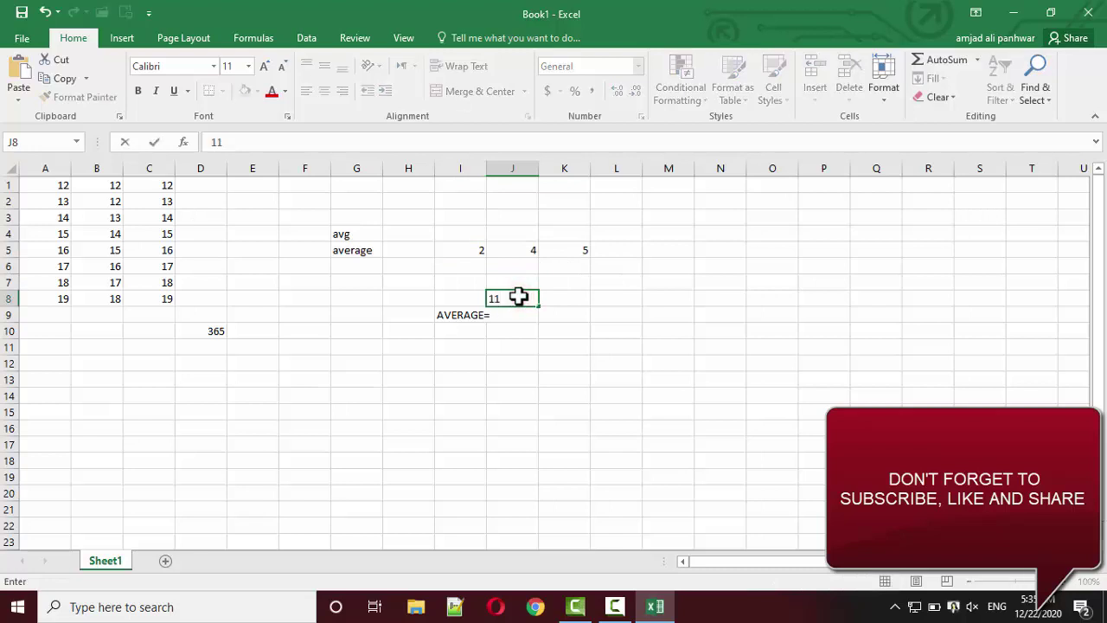
left_click(516, 347)
left_click(510, 327)
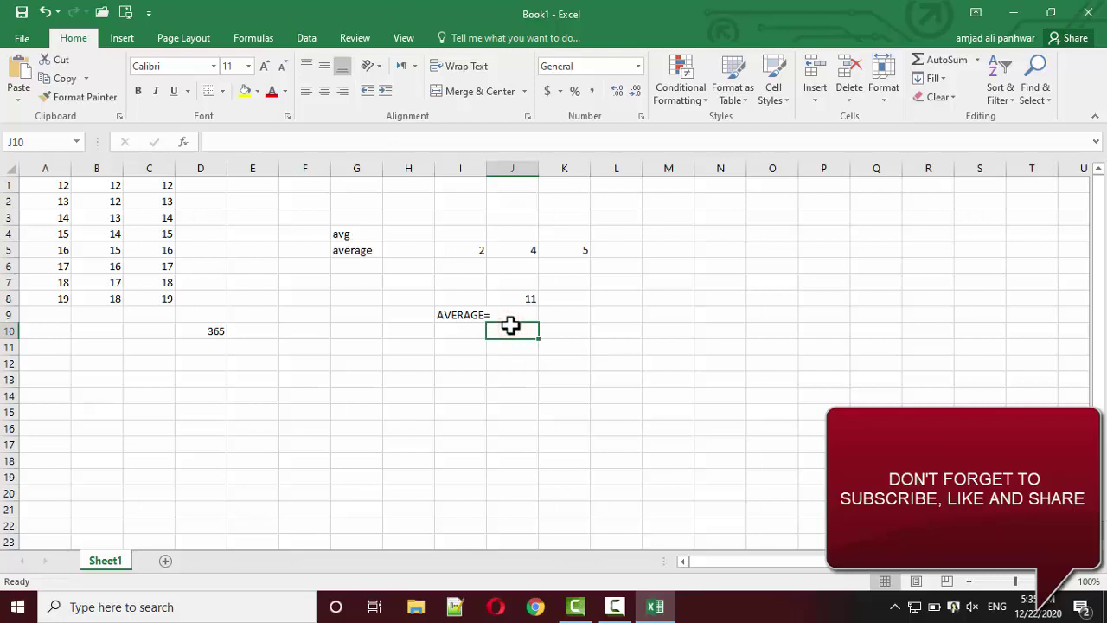
type("3")
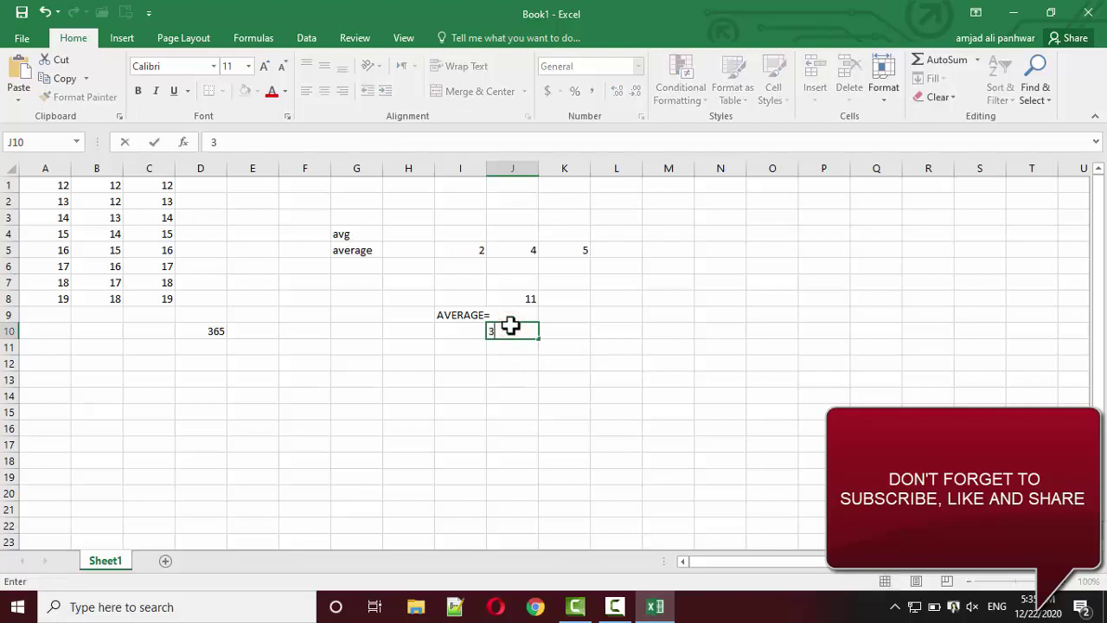
left_click(549, 381)
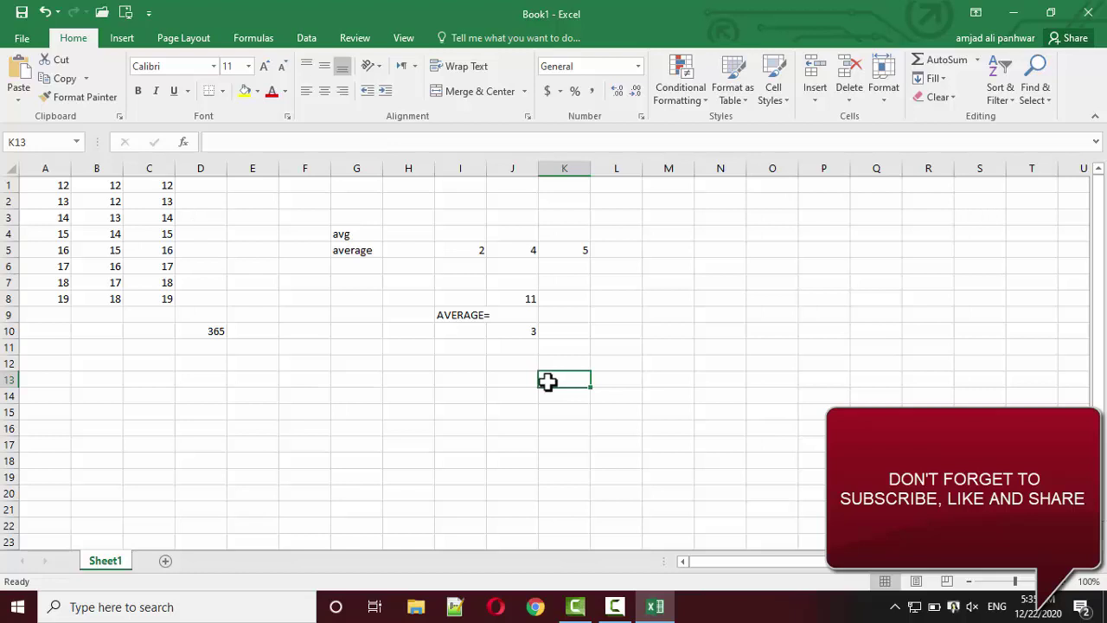
Step: Select the avg and average rows H4:L5 and the value 3 in J10
left_click(494, 315)
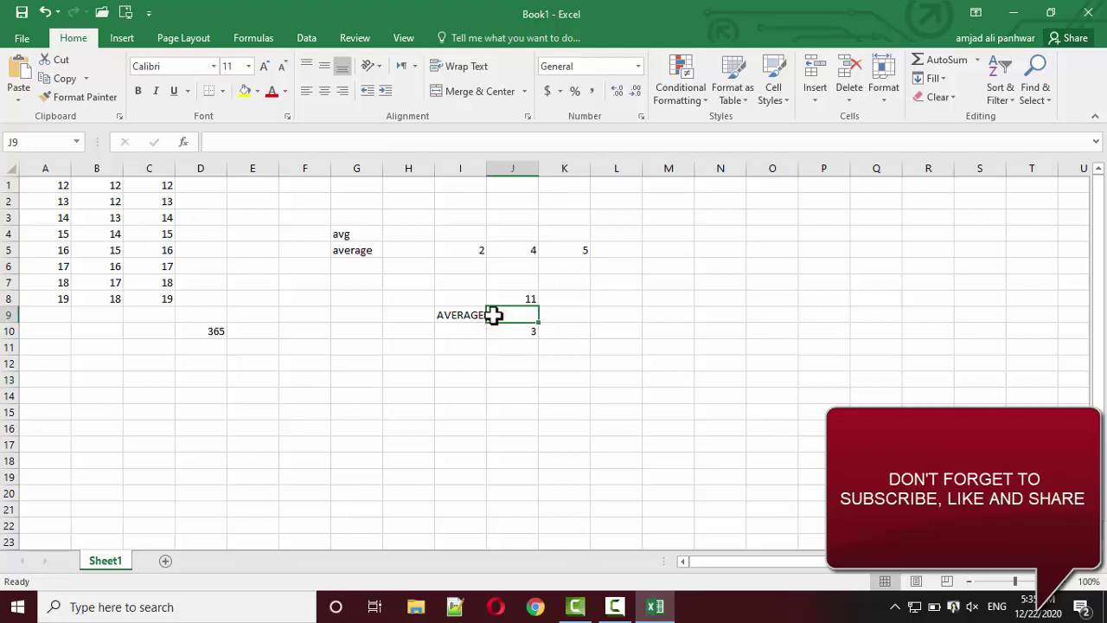
left_click(411, 239)
left_click_drag(421, 241, 638, 248)
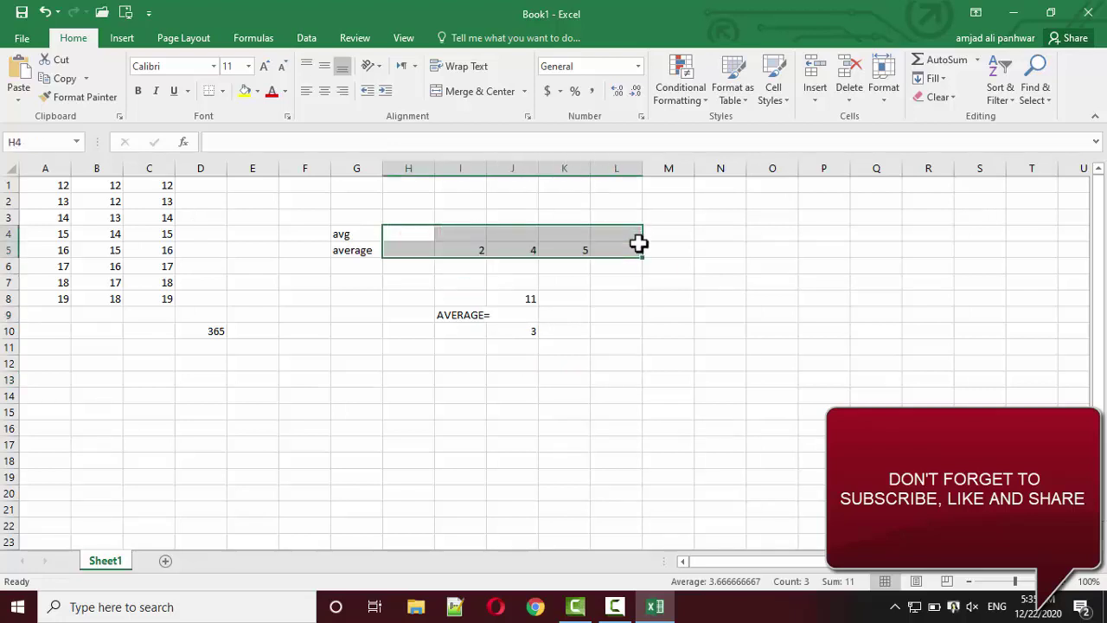
left_click(520, 332)
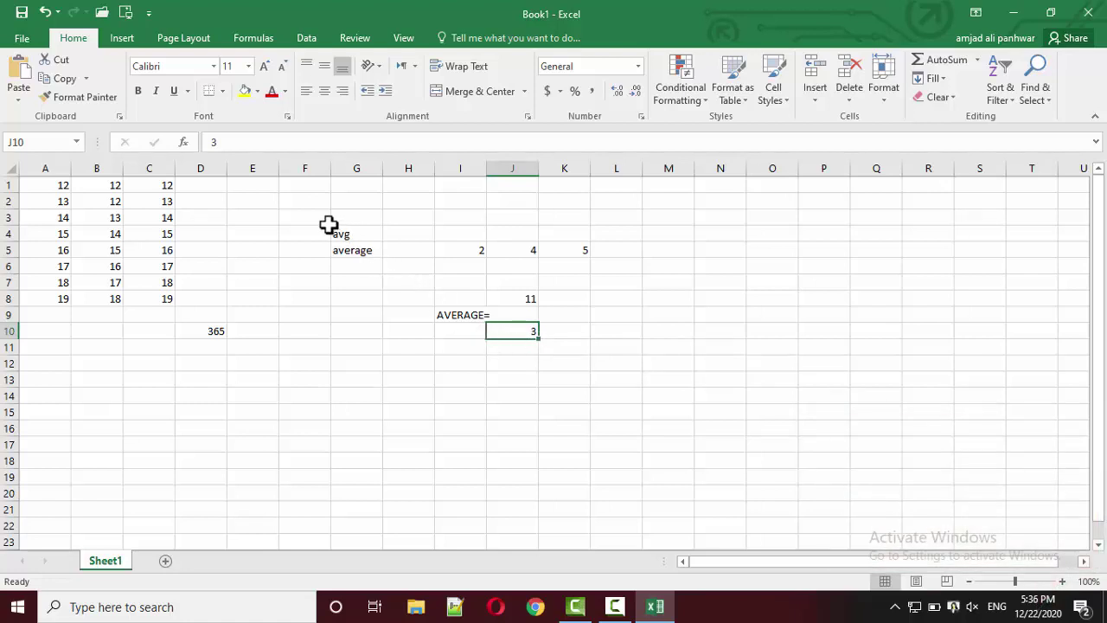
Step: Clear the F3:K11 test area and add SUM and AVERAGE labels in C10 and C11
left_click_drag(328, 225, 573, 342)
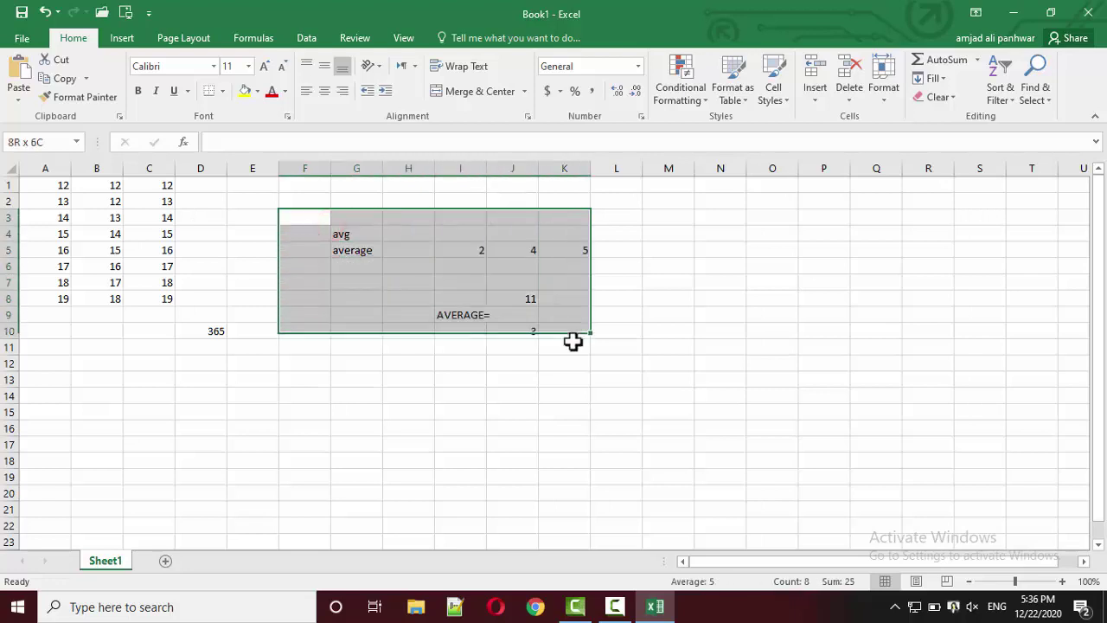
key("Delete")
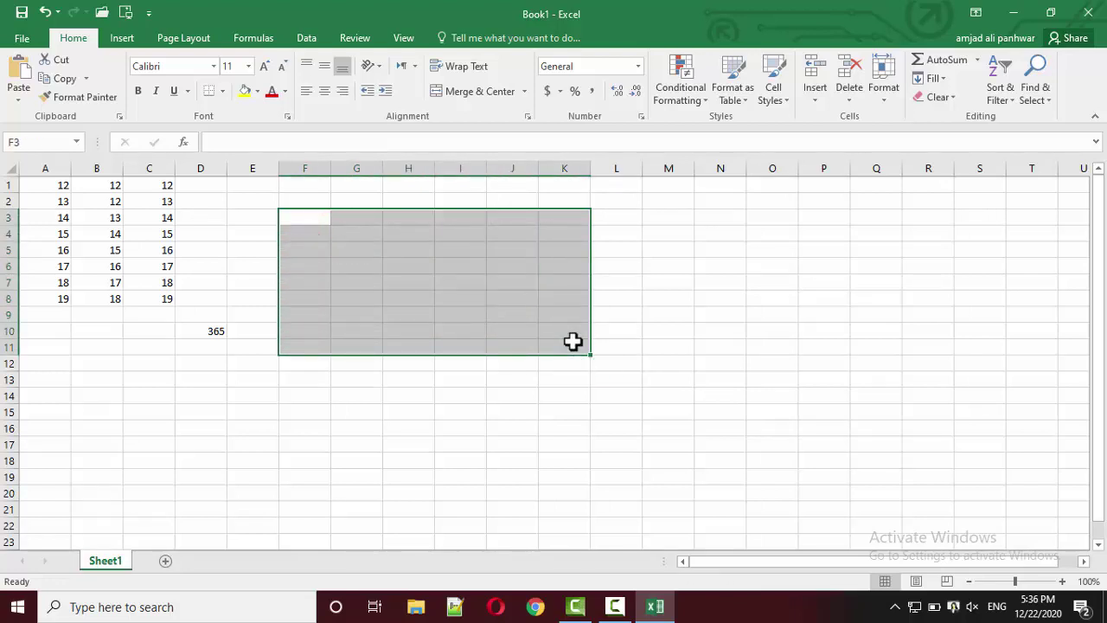
left_click(456, 380)
left_click(152, 332)
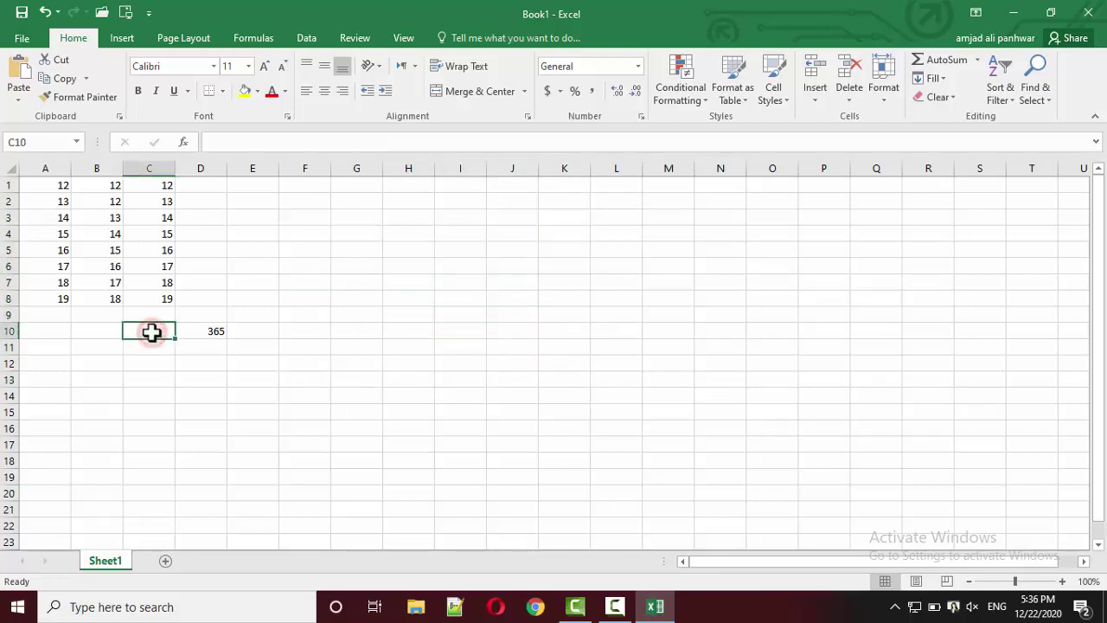
type("SUM")
key("BackSpace")
key("BackSpace")
key("BackSpace")
type("SUM")
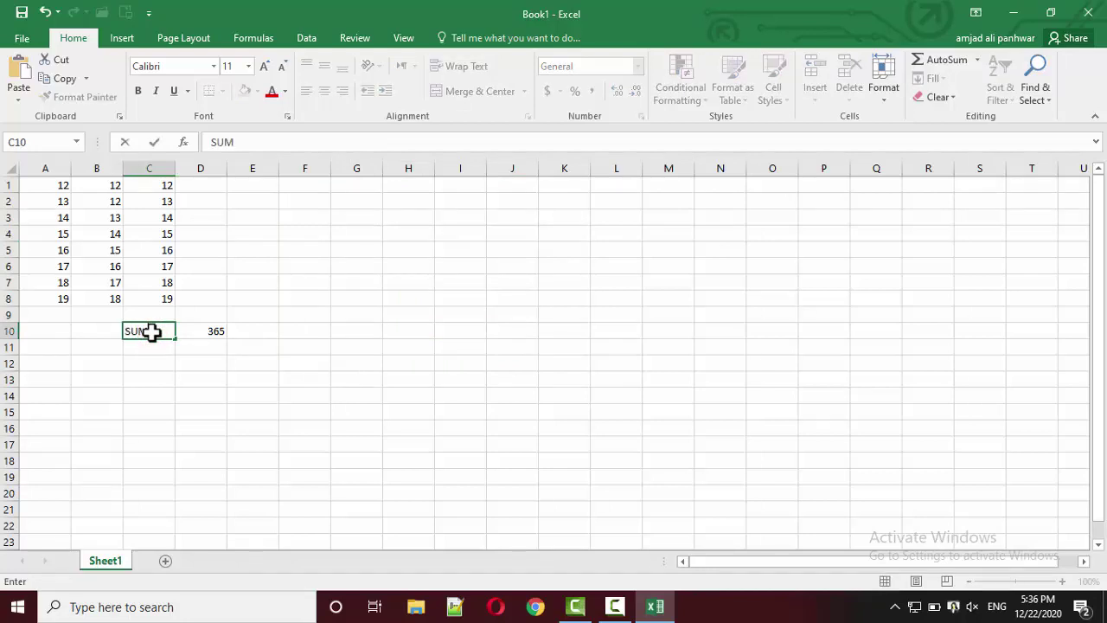
key("Return")
type("AVERAGE")
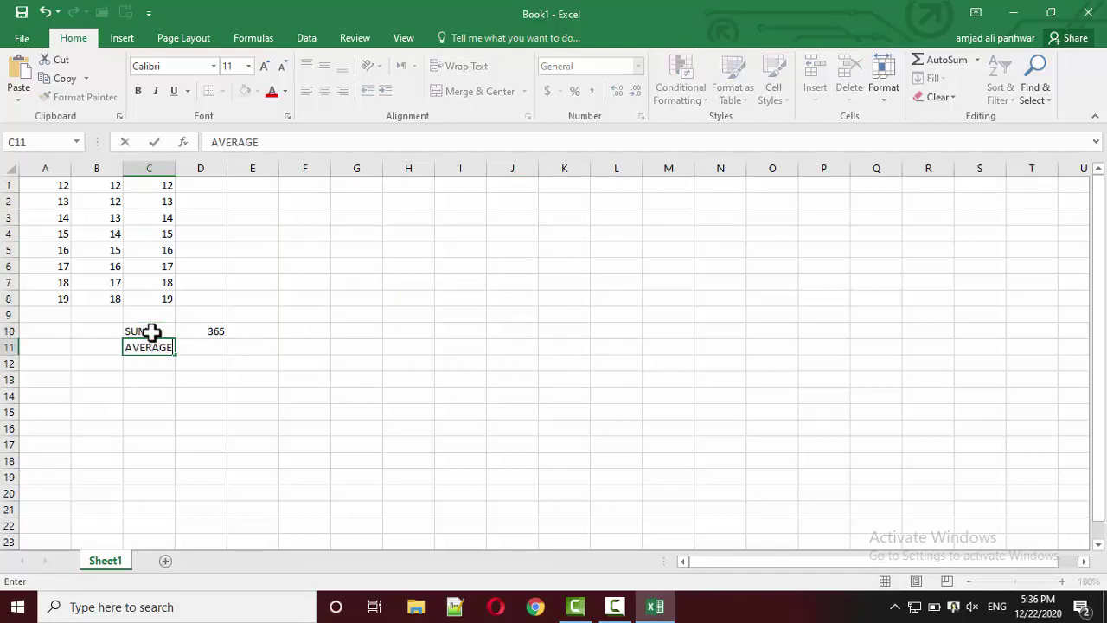
key("Return")
Step: Enter =AVERAGE(A1:C8) in D11, giving 15.20833
key("Up")
key("Right")
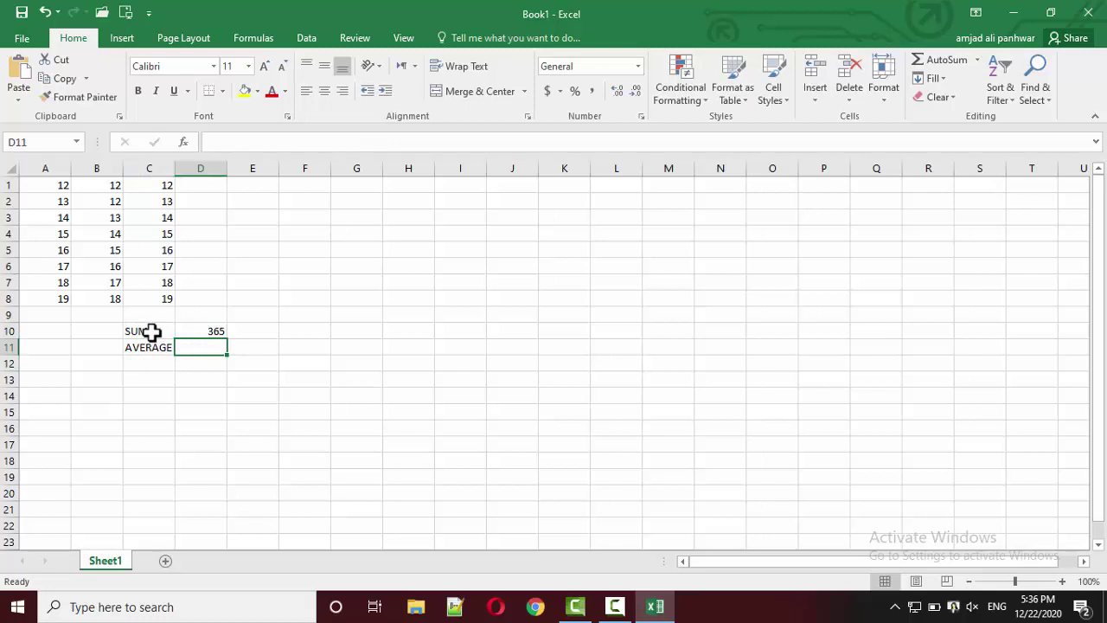
type("=")
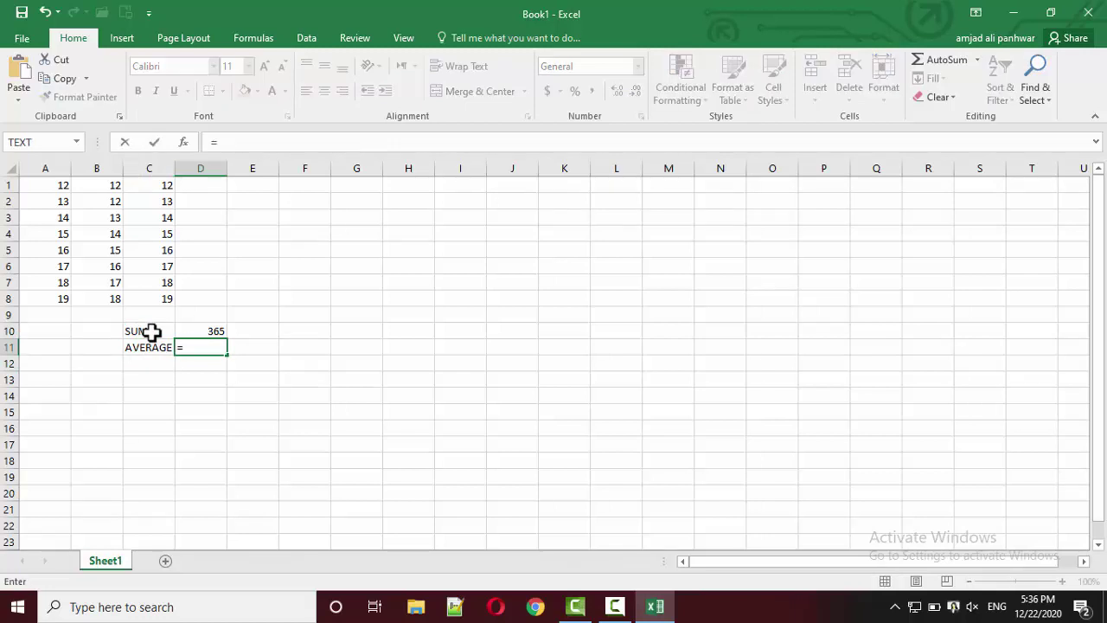
type("aver")
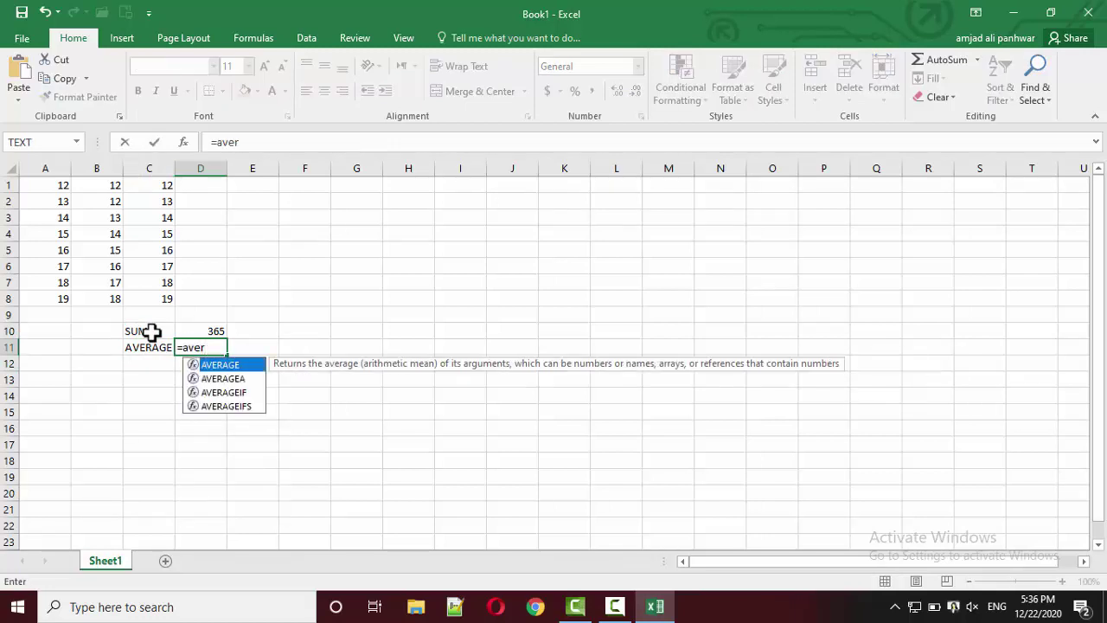
type("age")
type("(")
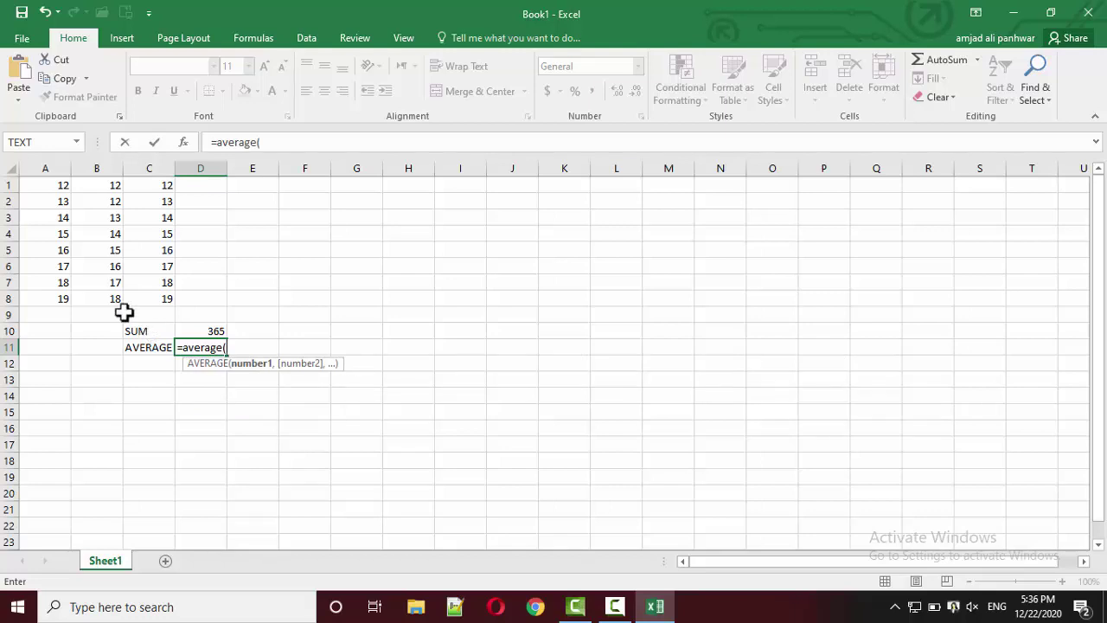
left_click_drag(32, 185, 155, 295)
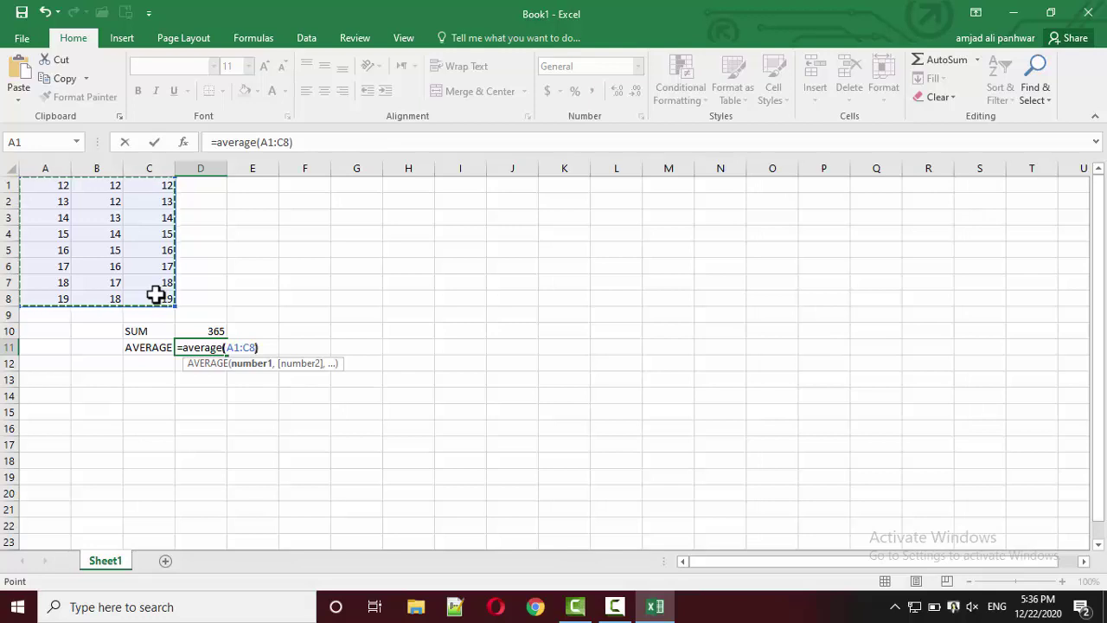
type(")")
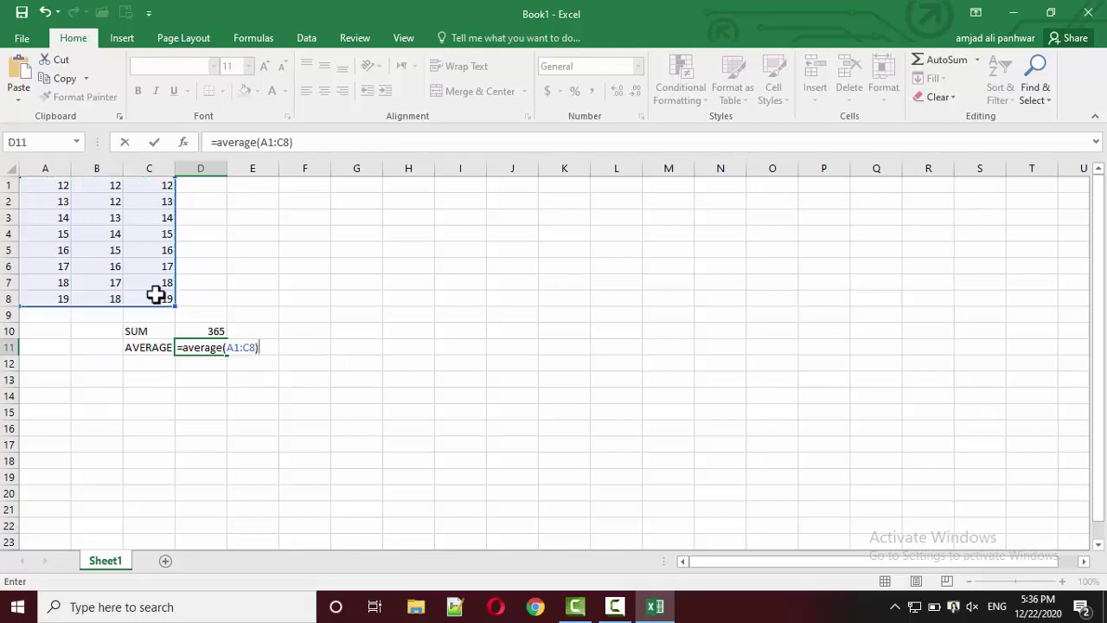
key("Return")
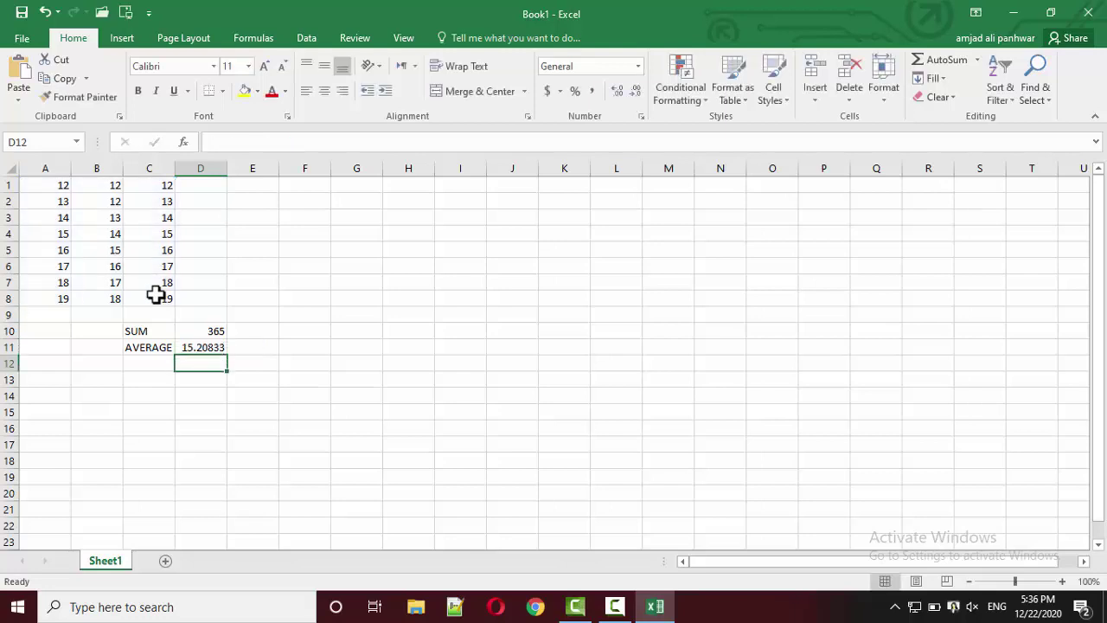
left_click(53, 187)
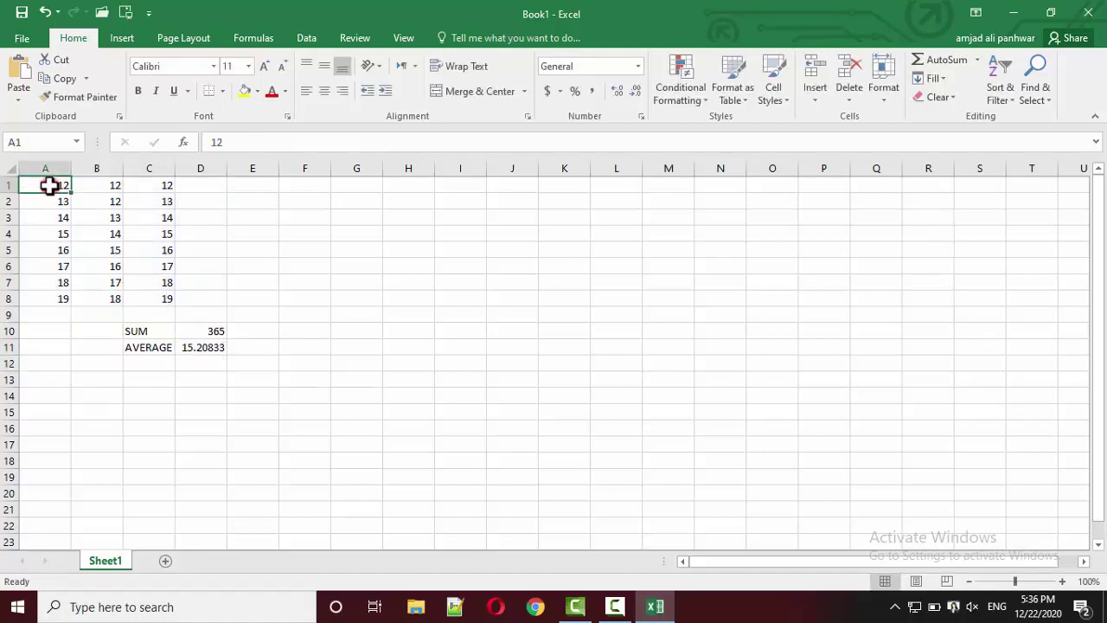
left_click_drag(59, 190, 128, 296)
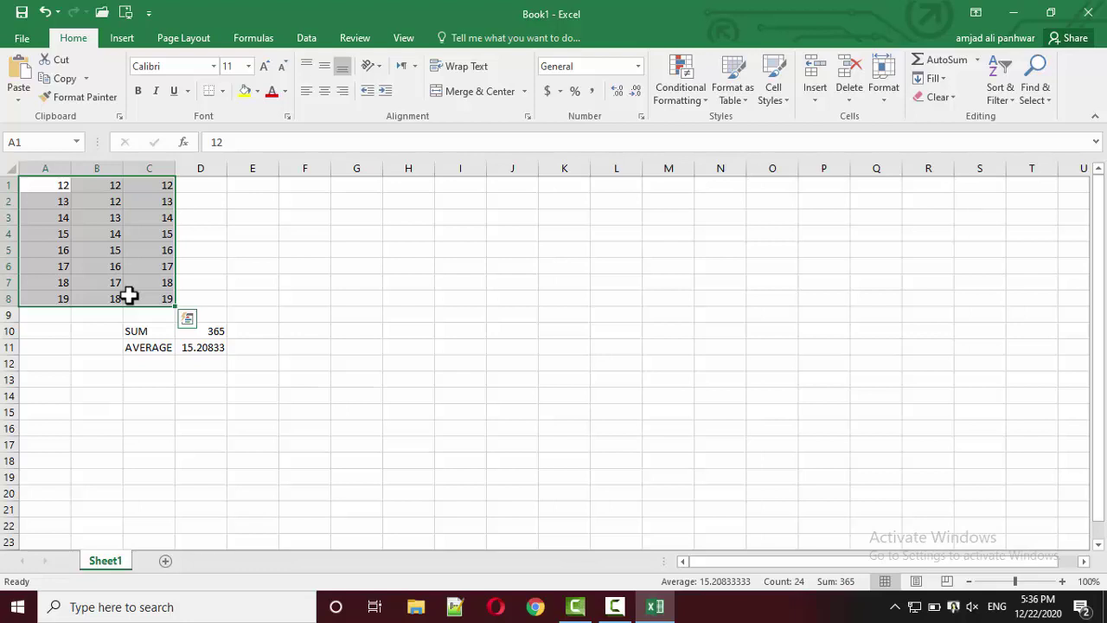
left_click(198, 373)
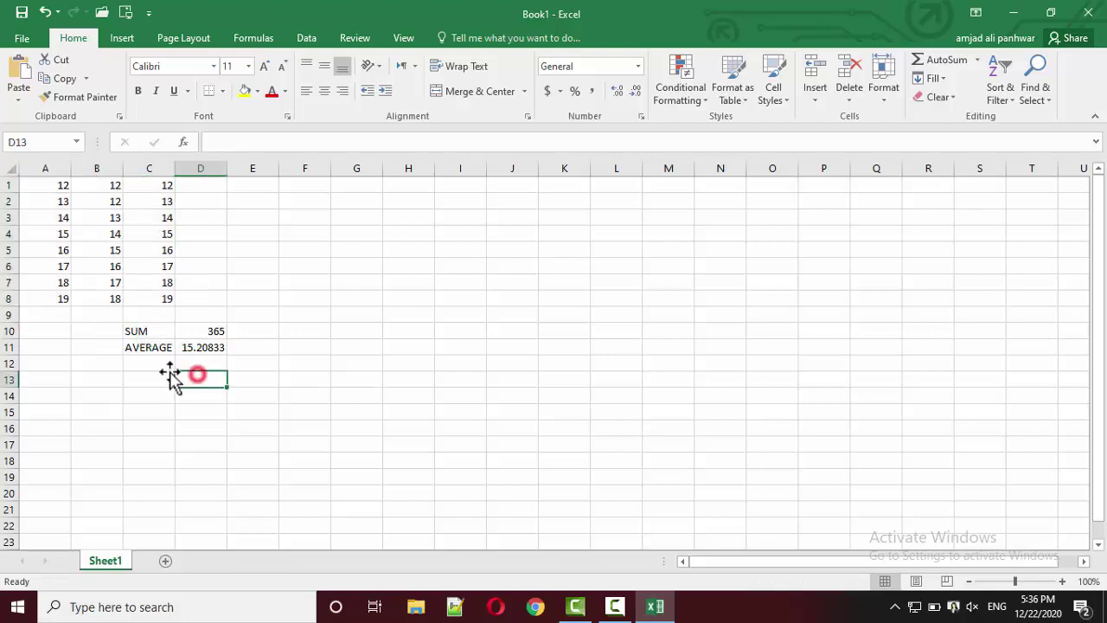
left_click(156, 365)
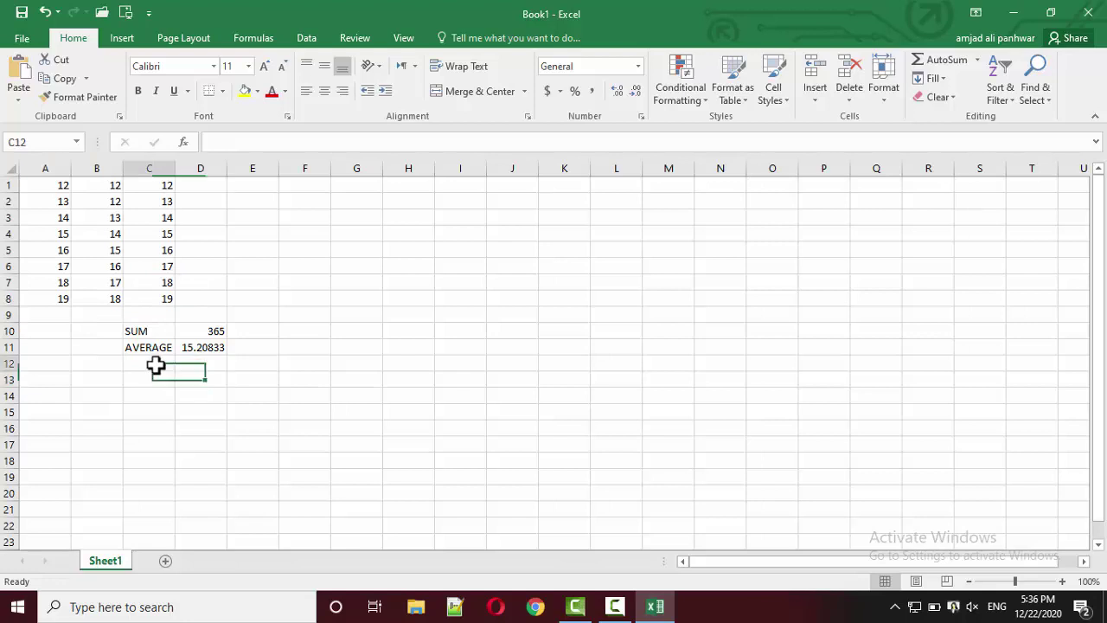
left_click(974, 61)
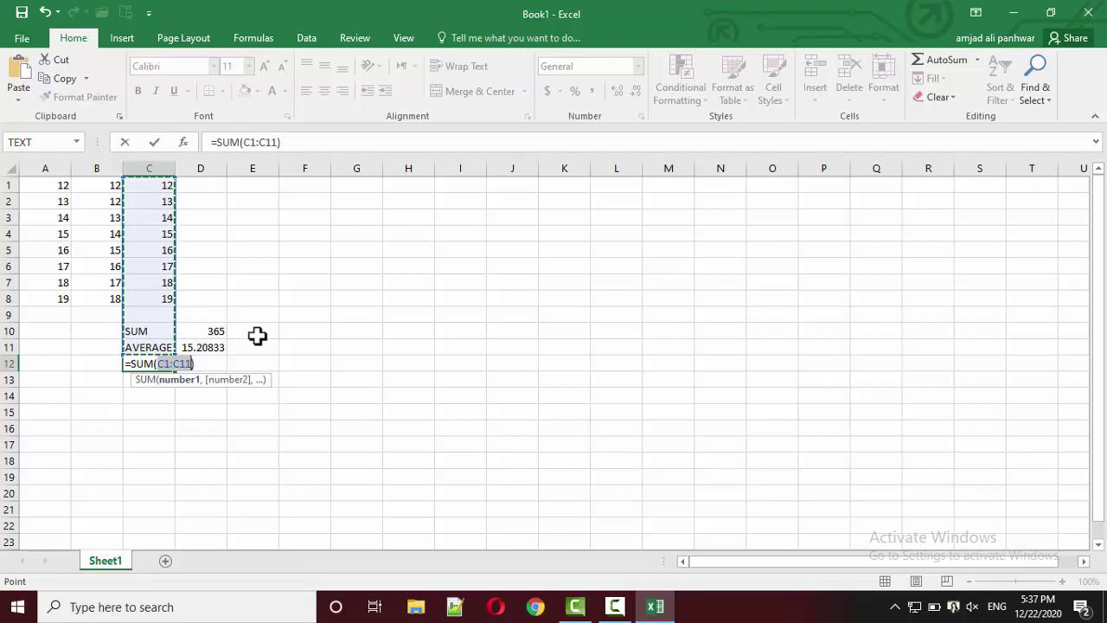
key("BackSpace")
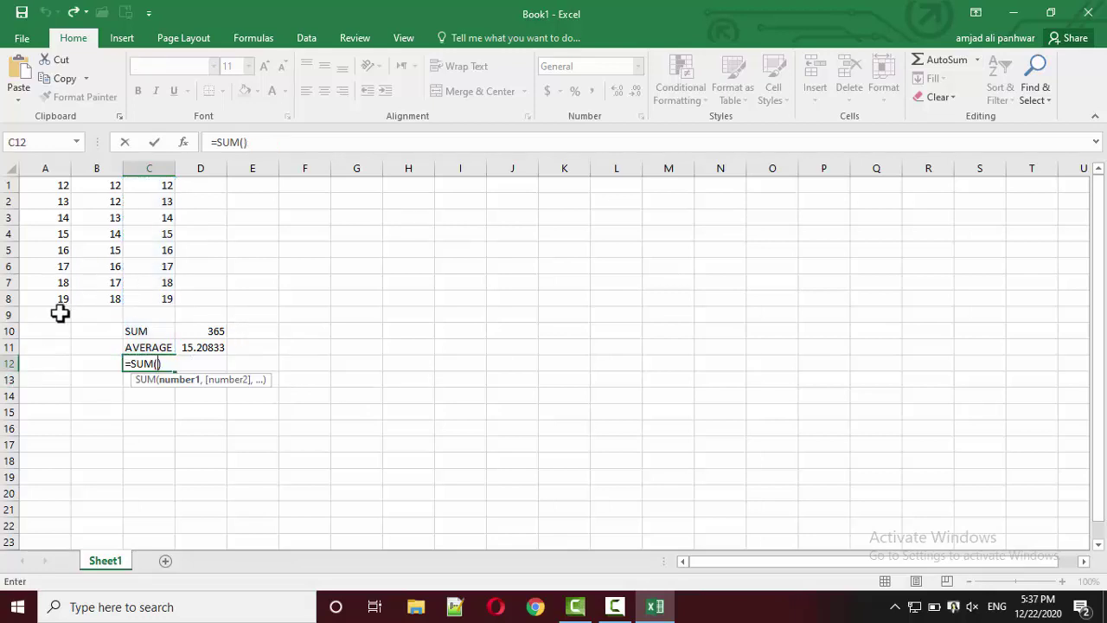
left_click(59, 314)
key("Escape")
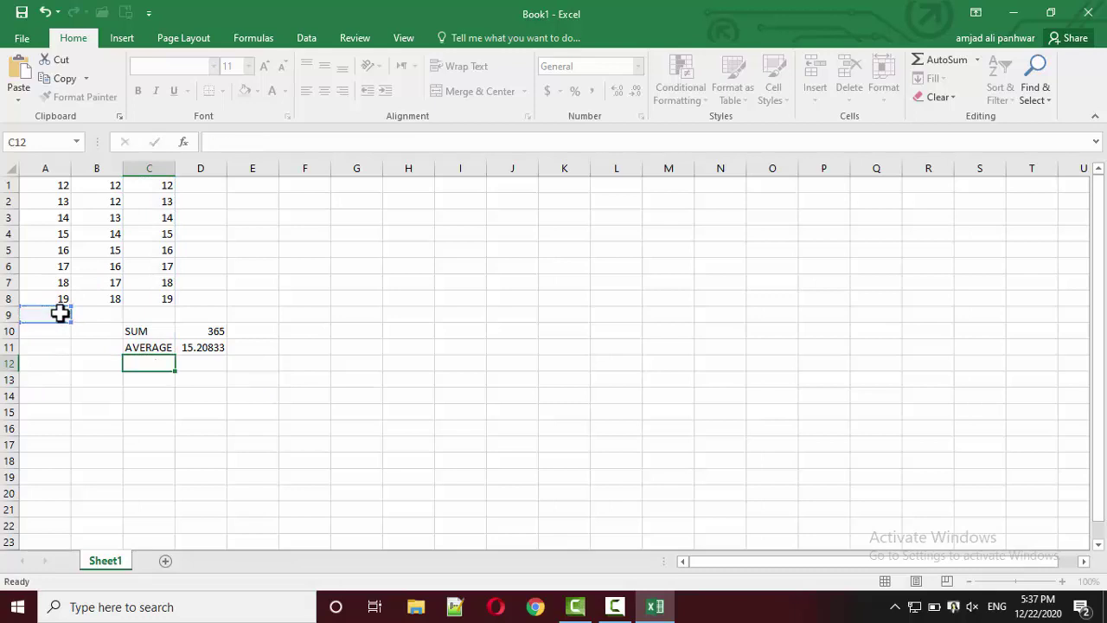
left_click(59, 314)
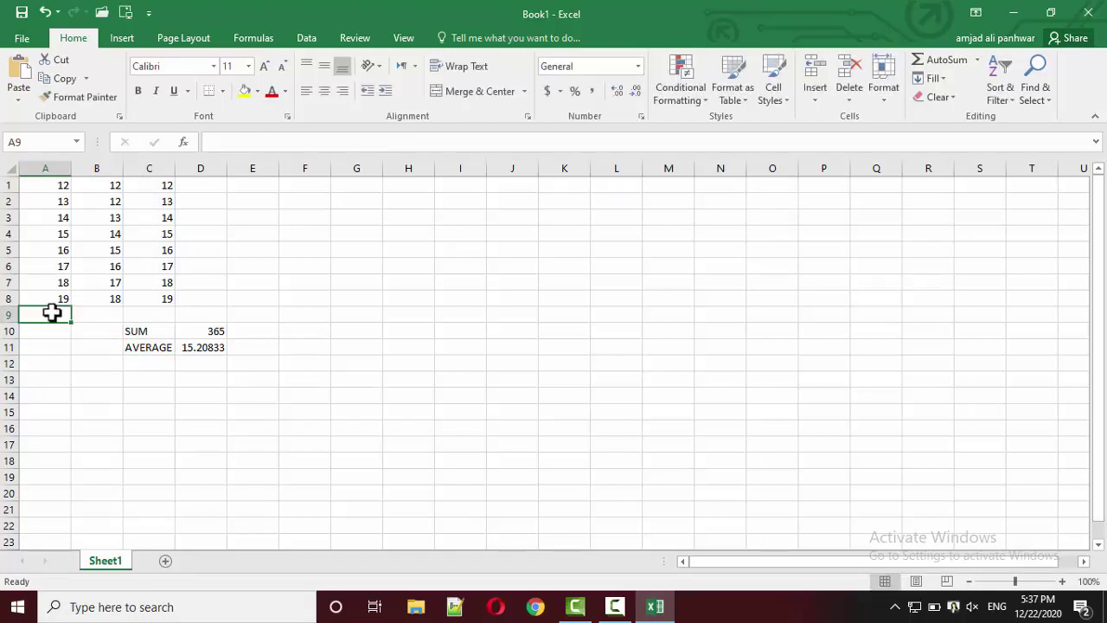
left_click(946, 59)
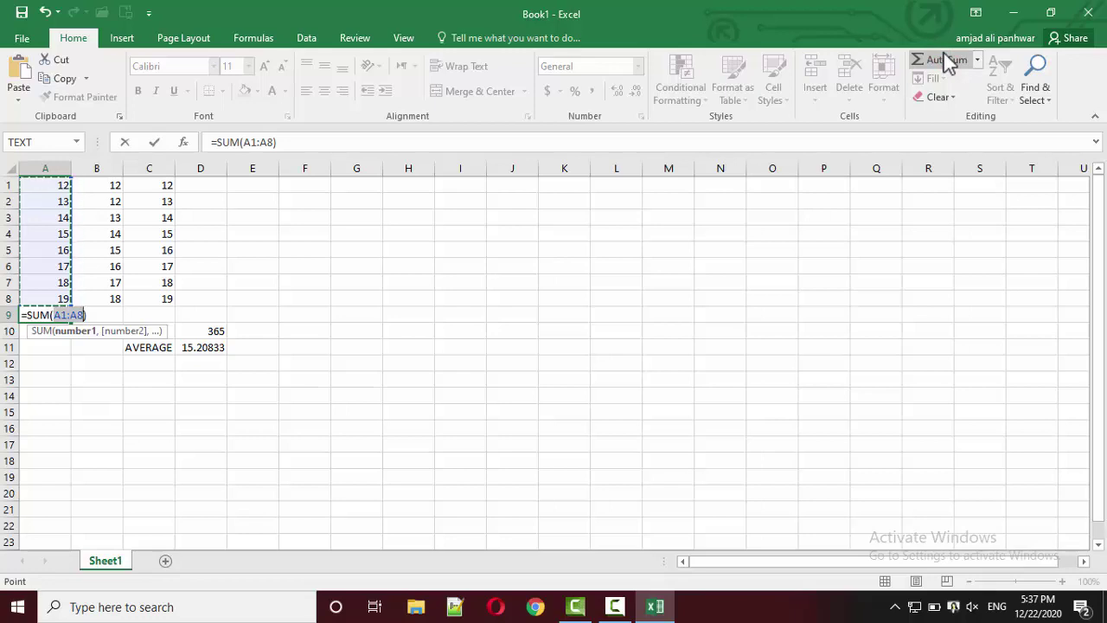
key("Return")
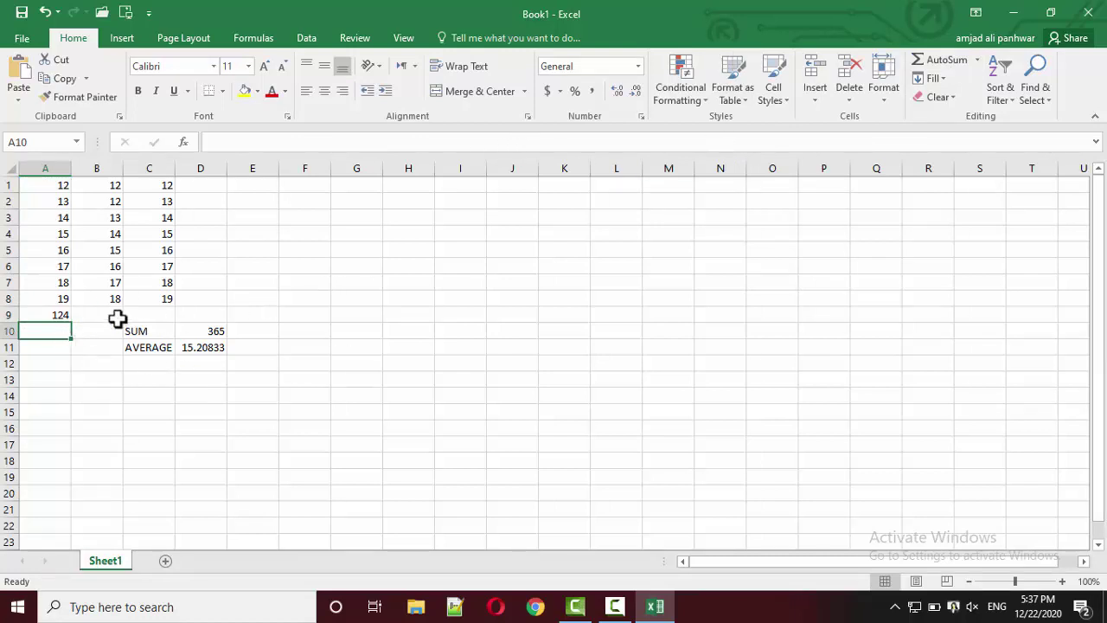
left_click(60, 317)
key("Delete")
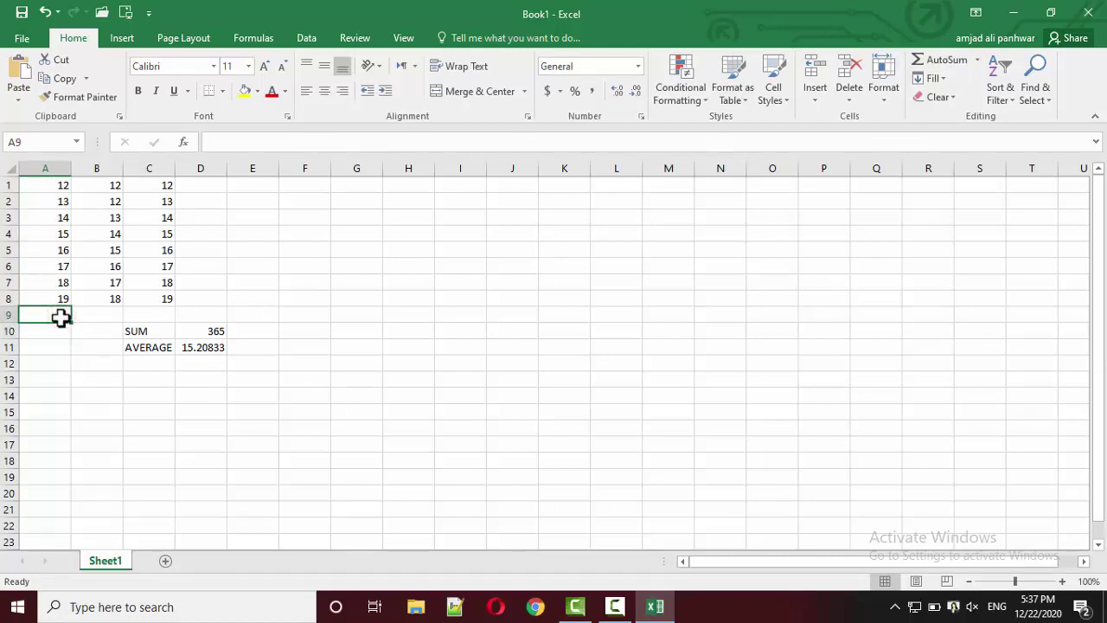
left_click(49, 317)
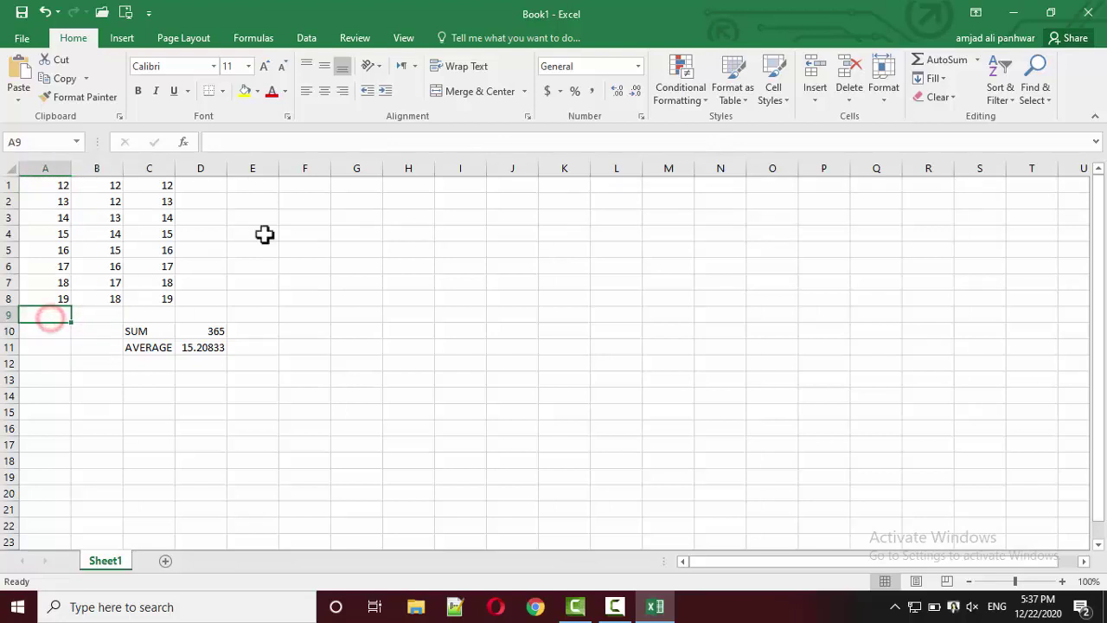
left_click(978, 60)
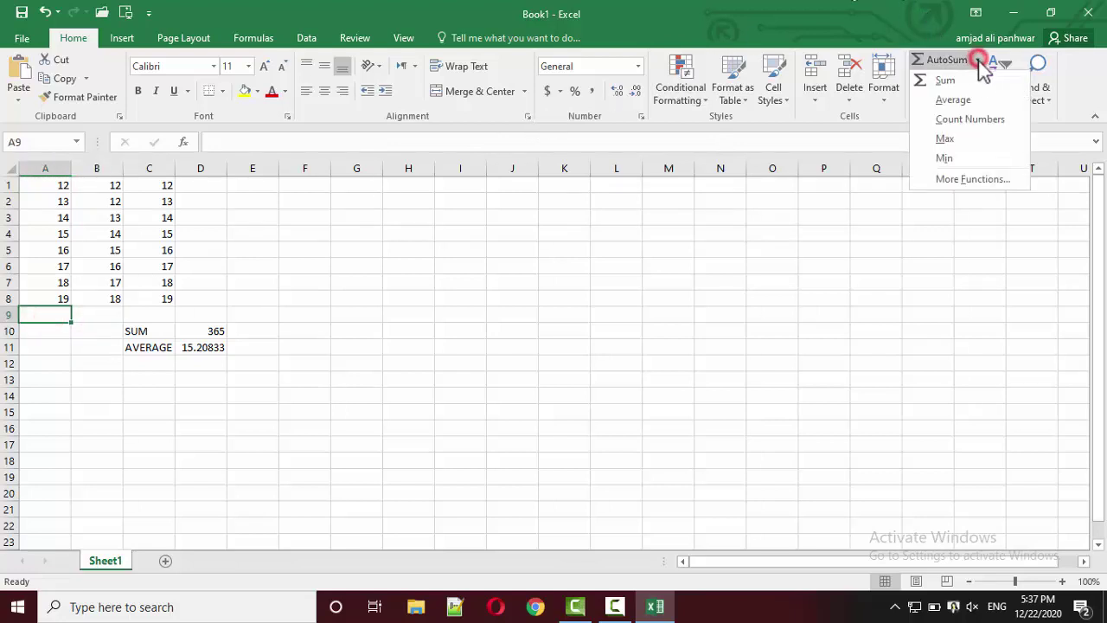
left_click(954, 100)
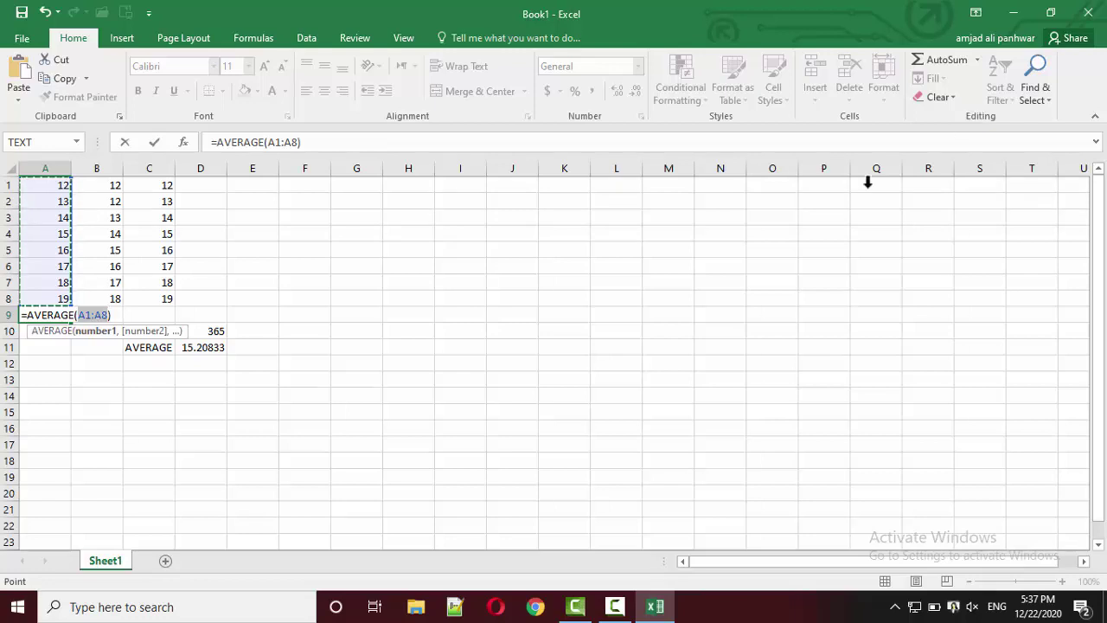
key("Escape")
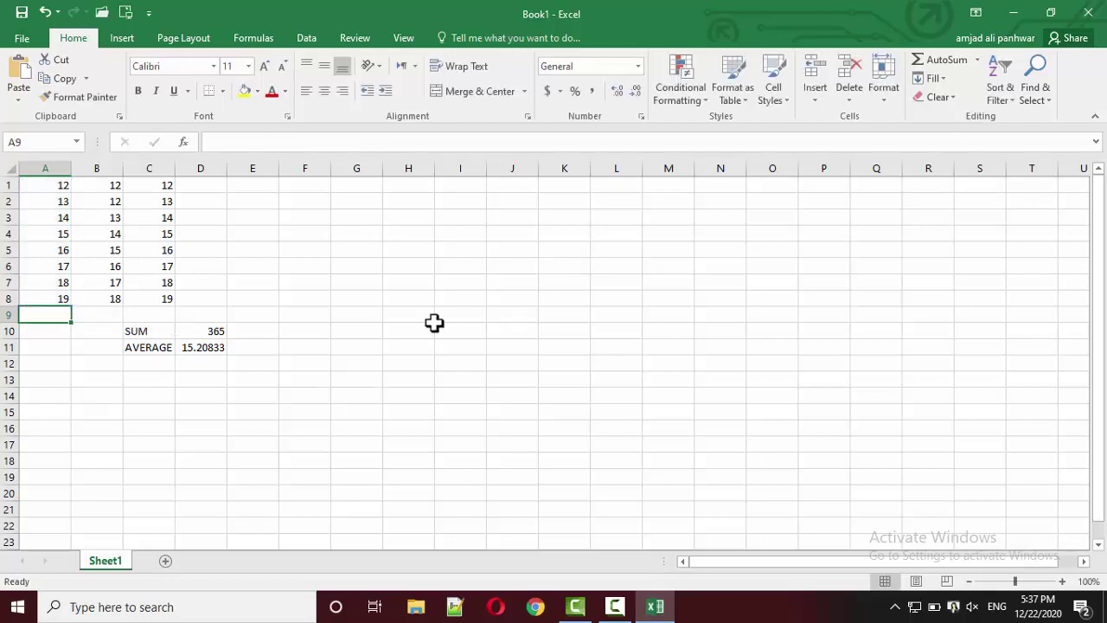
Step: Select cell C12 beneath the AVERAGE label
left_click(146, 361)
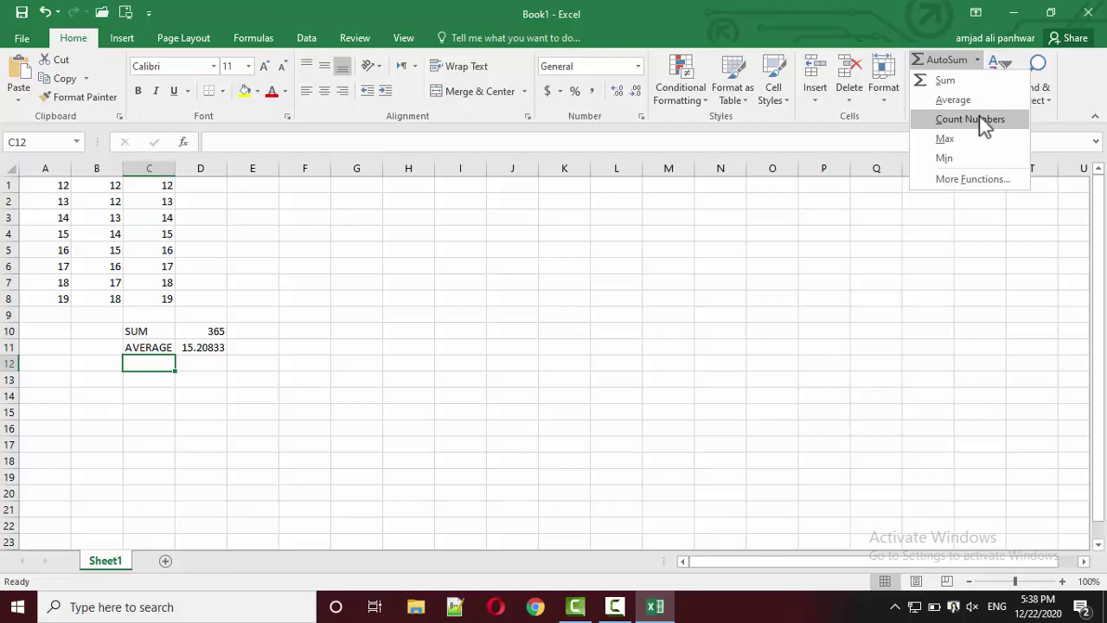
Step: Type the test numbers 12, 12 and 23 across H10:J10
left_click(404, 337)
left_click(405, 334)
type("12")
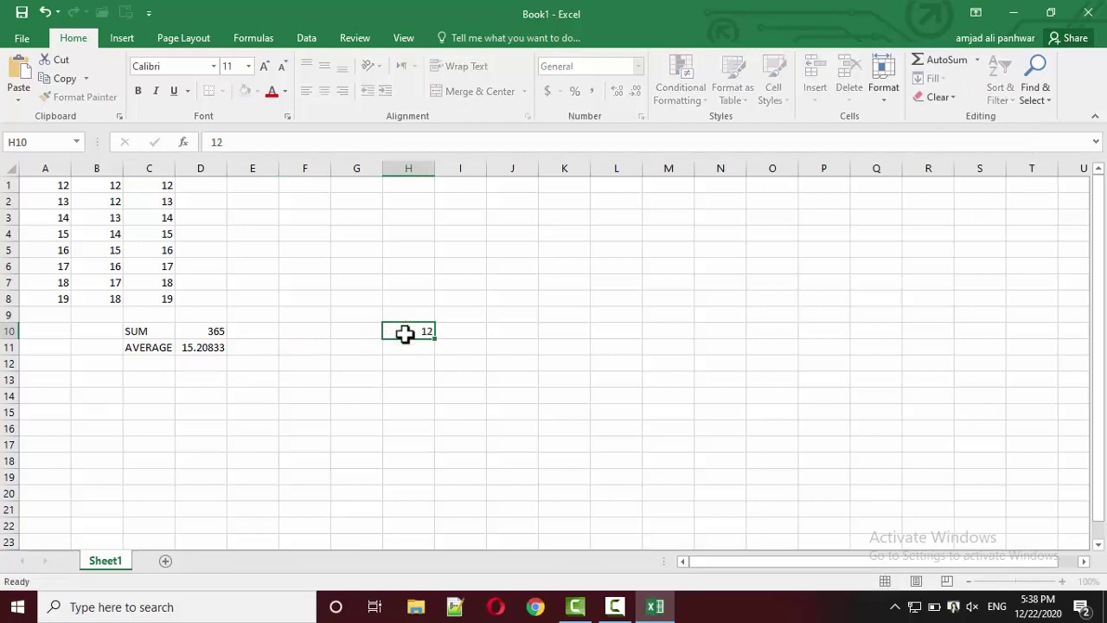
key("Tab")
type("12")
key("Tab")
type("23")
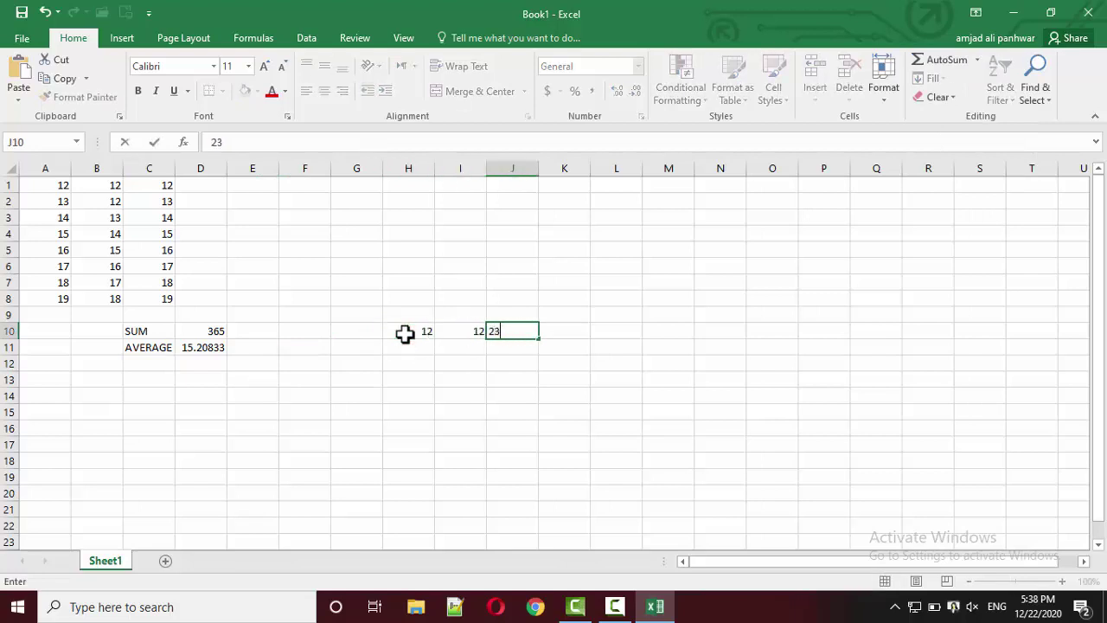
key("Return")
Step: Select H10:J10 to view their totals, then select the area H9:L16
left_click_drag(405, 334, 517, 328)
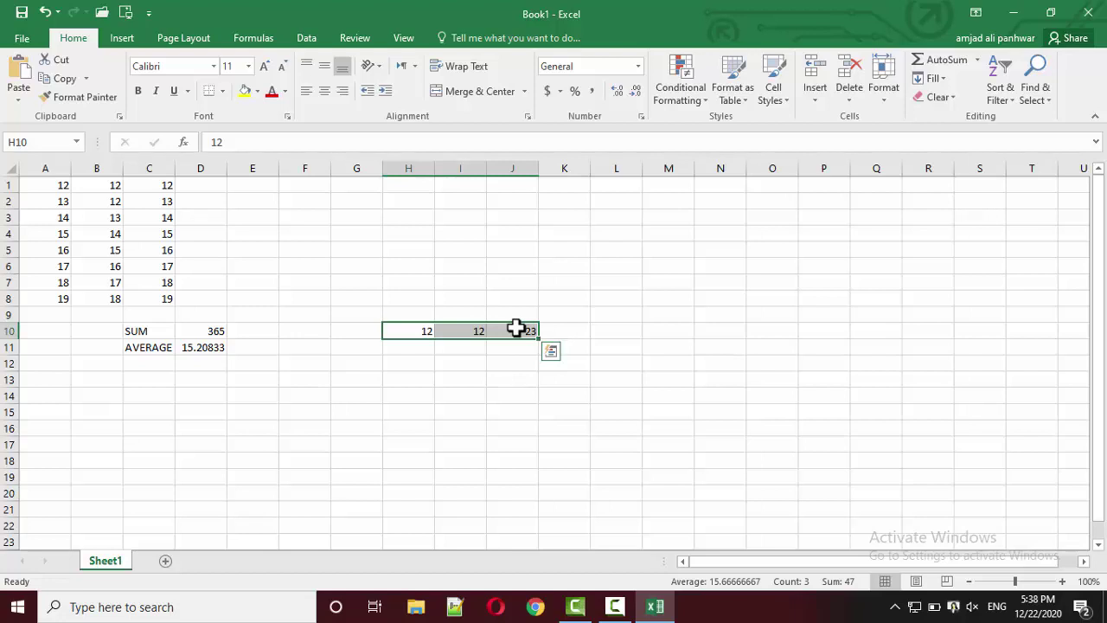
left_click(416, 376)
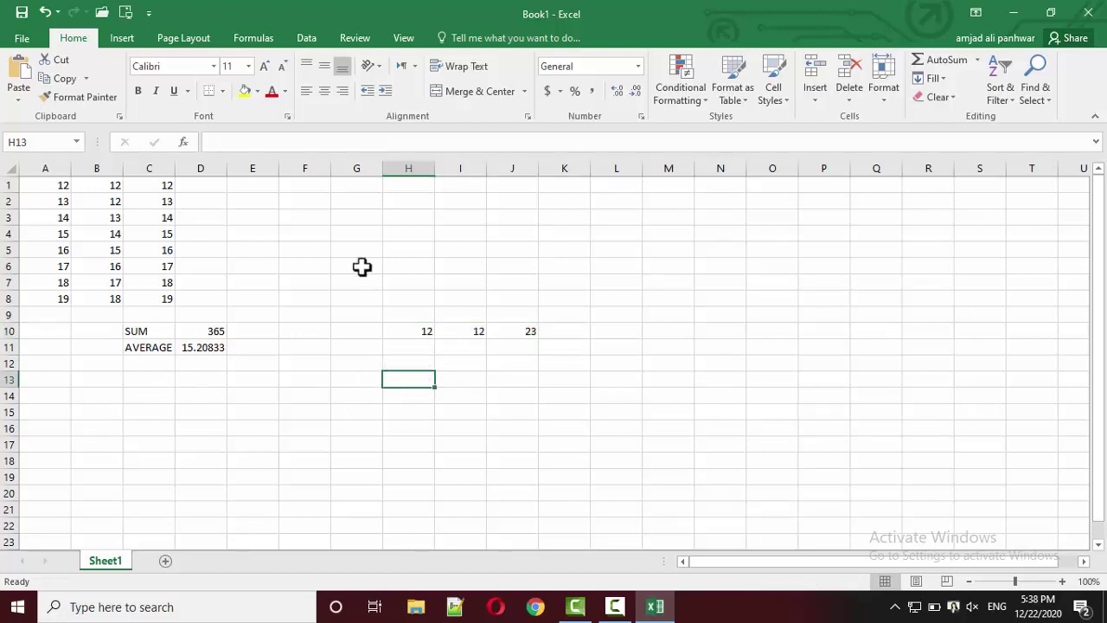
left_click_drag(410, 317, 592, 423)
Step: Clear the test numbers and label C12 as 'count'
key("Delete")
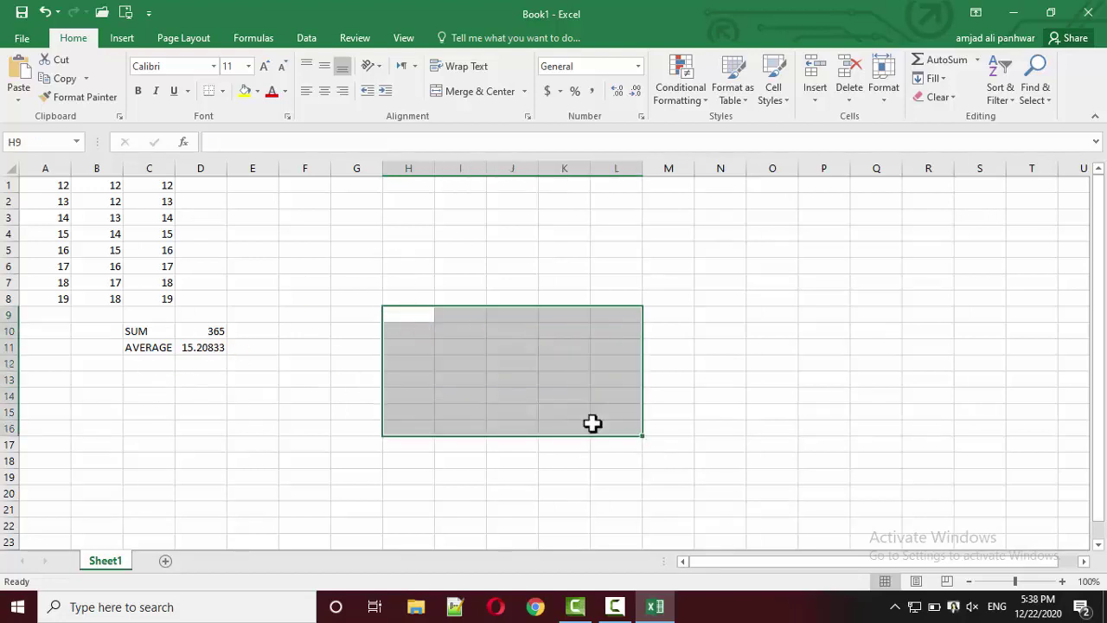
left_click(155, 363)
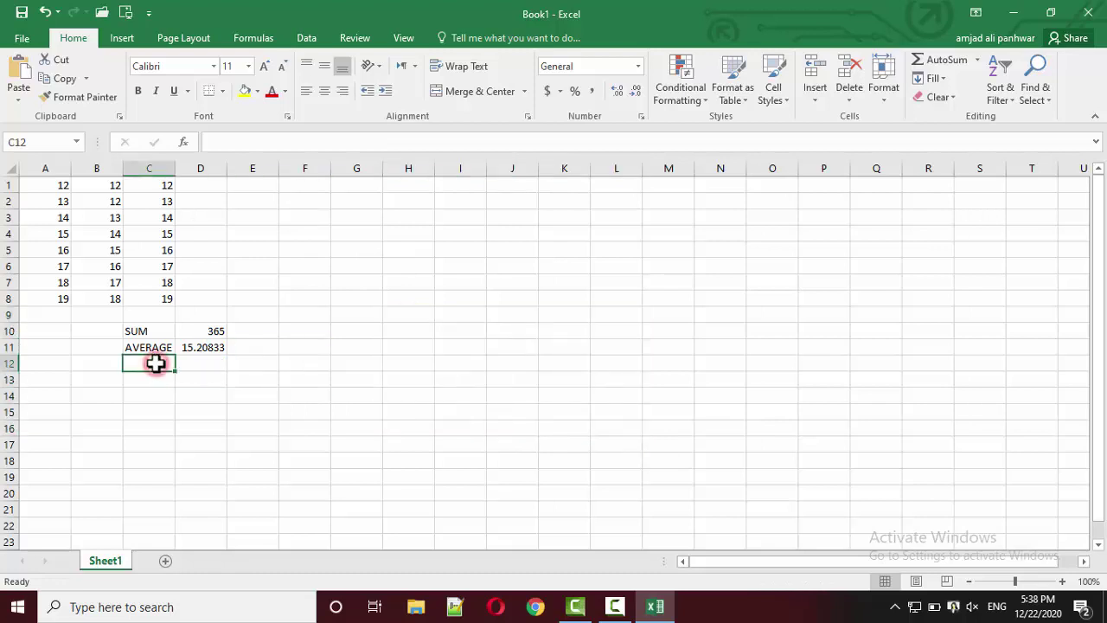
type("count")
key("Tab")
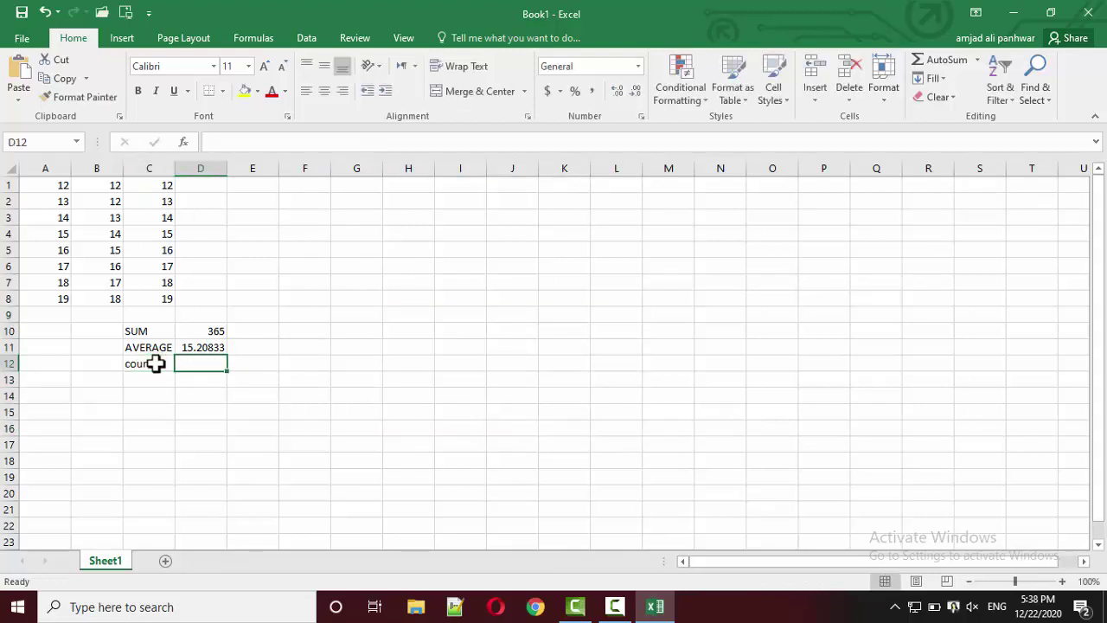
Step: Enter =COUNT(A1:C8) in D12, giving 24
type("=")
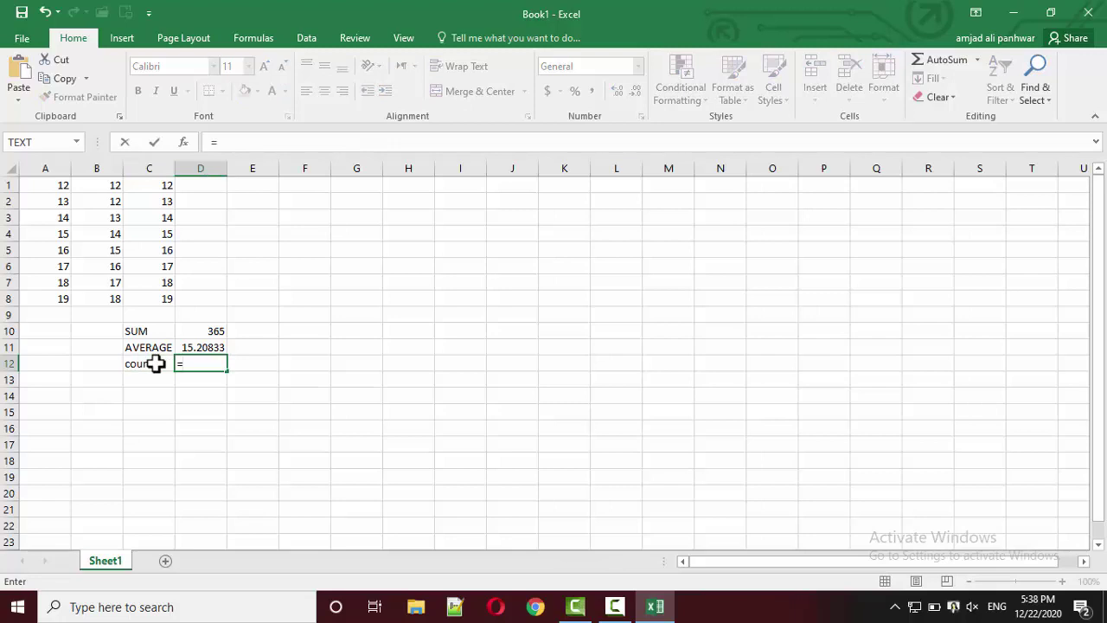
type("coun")
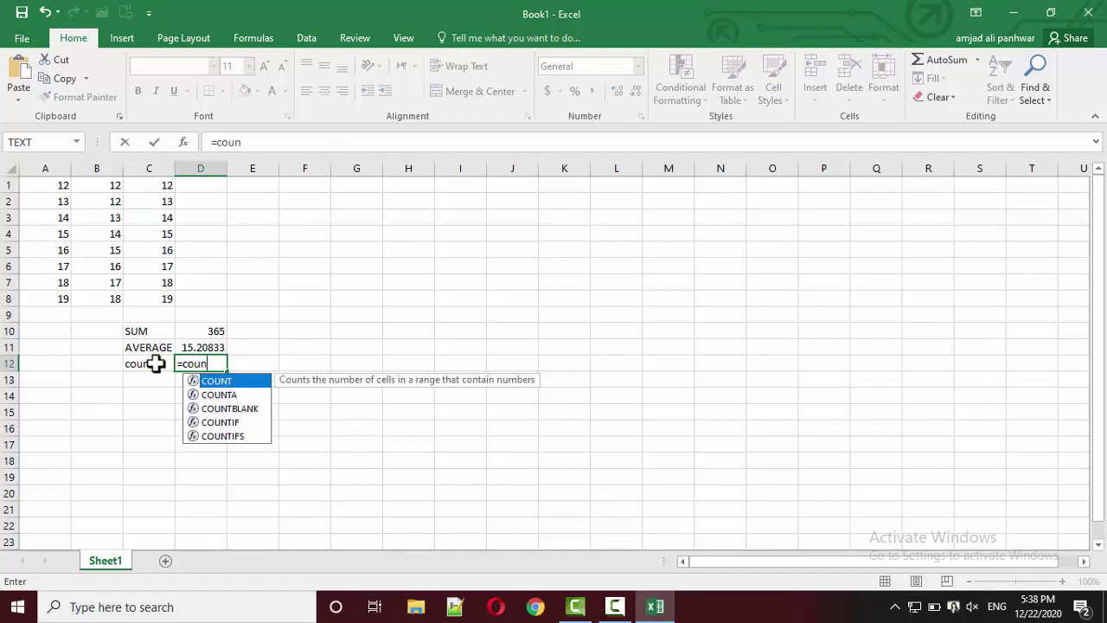
type("t(")
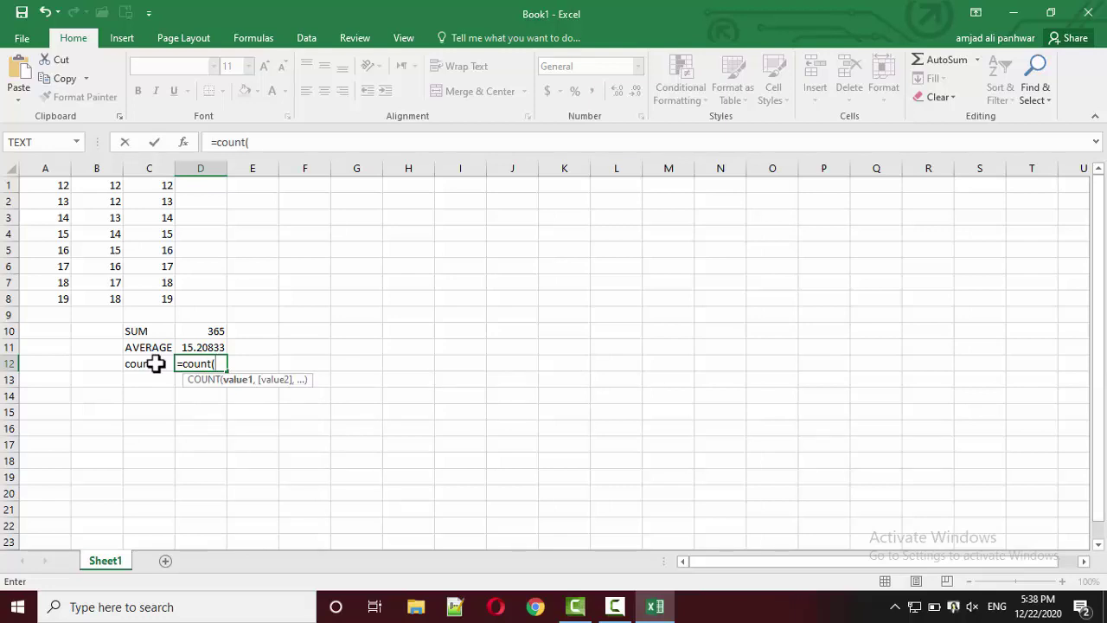
left_click(56, 187)
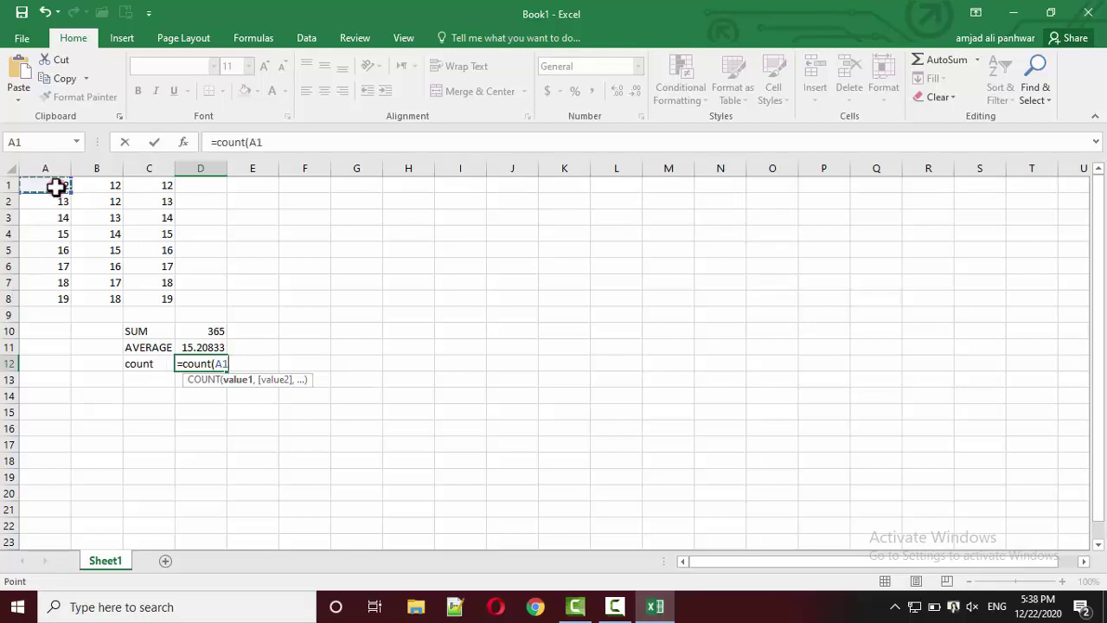
left_click_drag(55, 187, 72, 297)
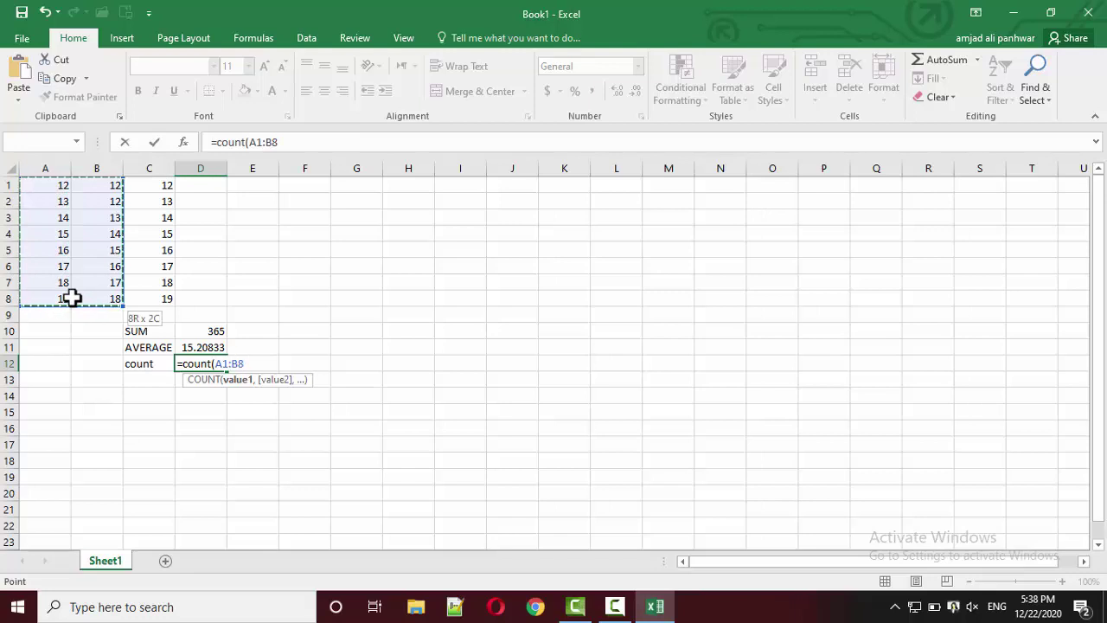
left_click_drag(72, 297, 134, 296)
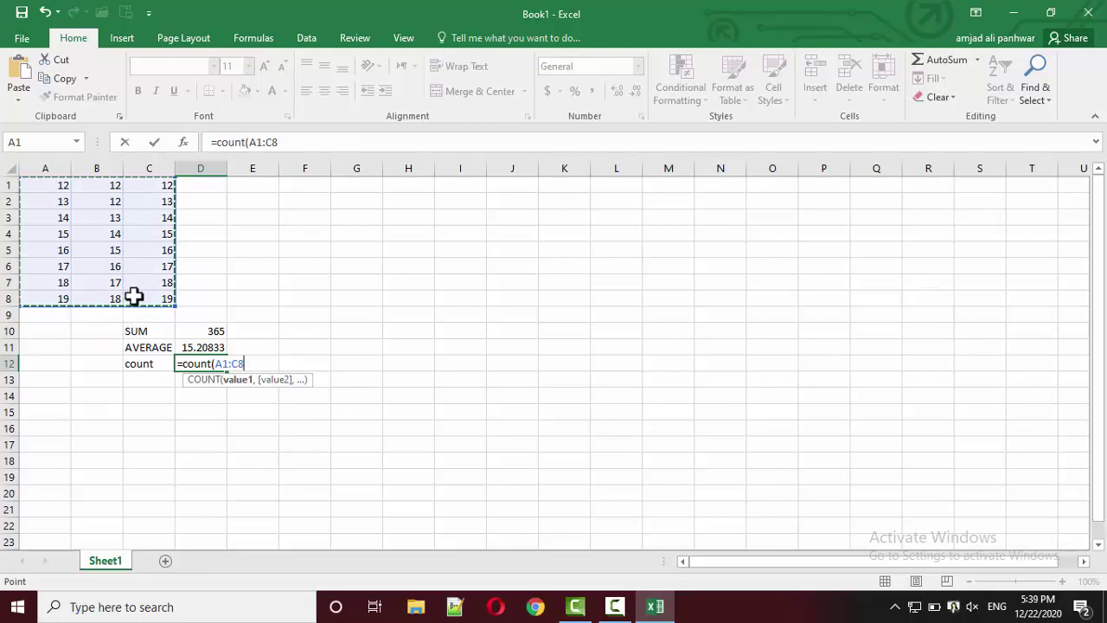
type(")")
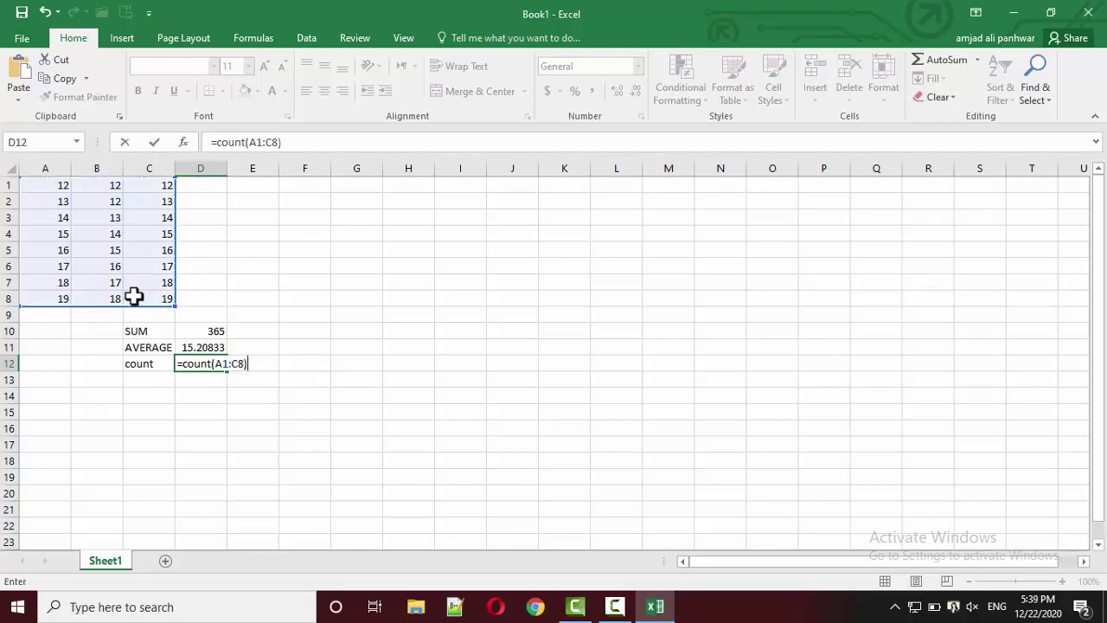
key("Return")
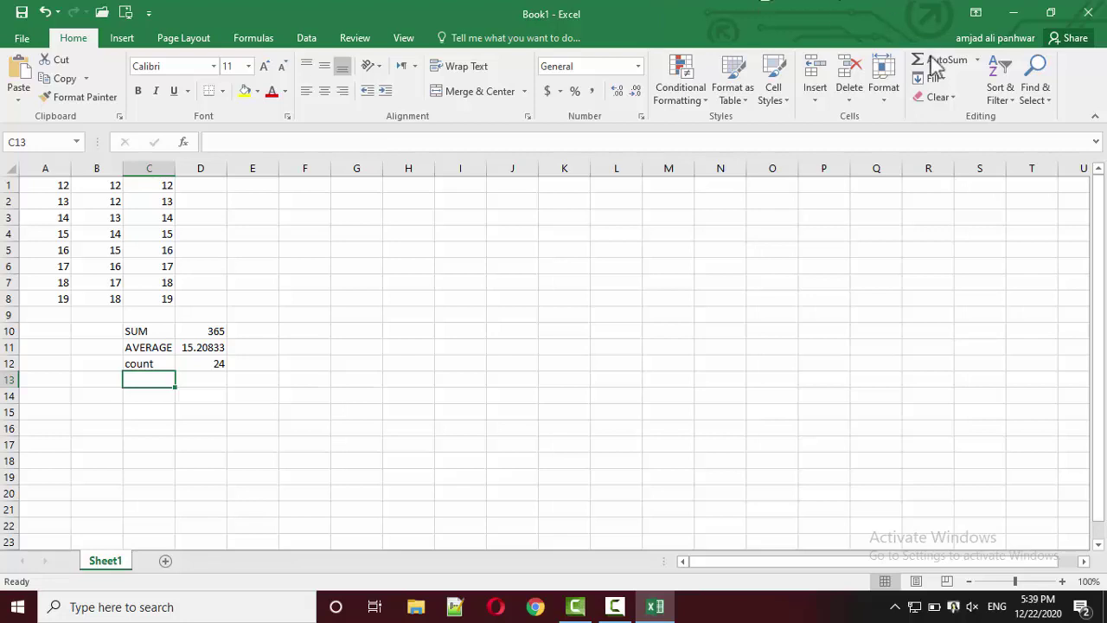
Step: Label cell C13 as 'max' below the count row
left_click(977, 60)
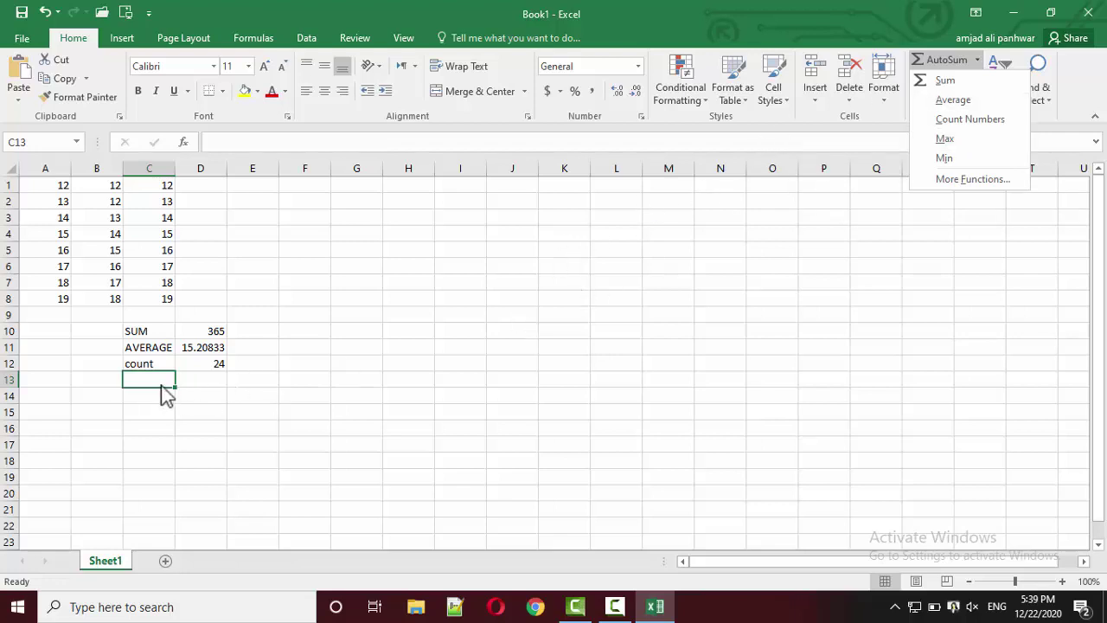
key("m")
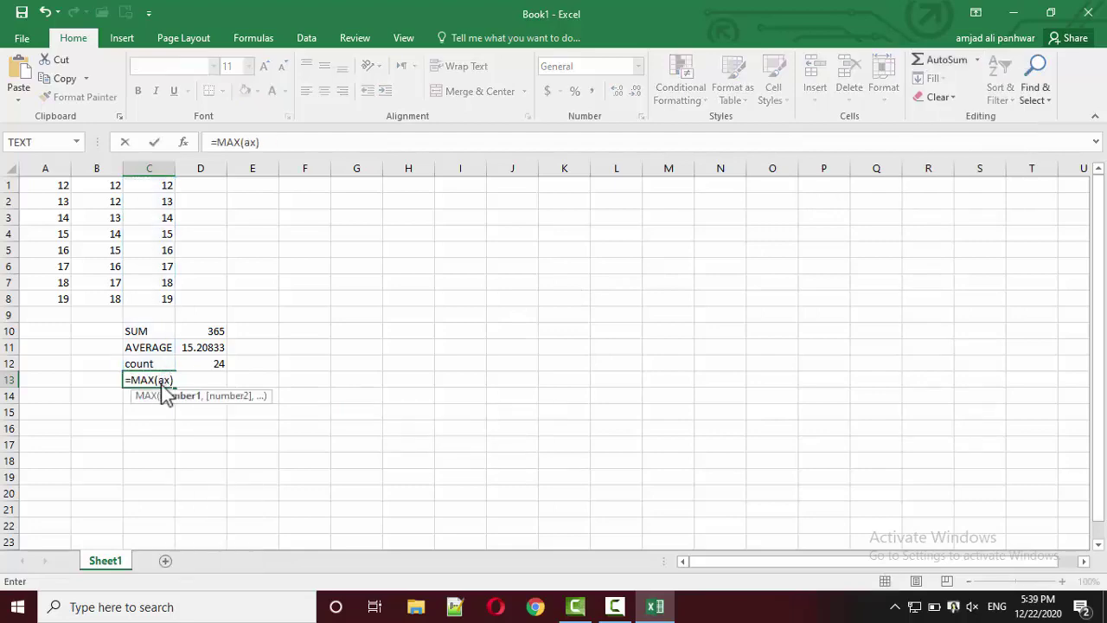
key("BackSpace")
key("BackSpace")
key("BackSpace")
key("BackSpace")
key("BackSpace")
key("BackSpace")
key("BackSpace")
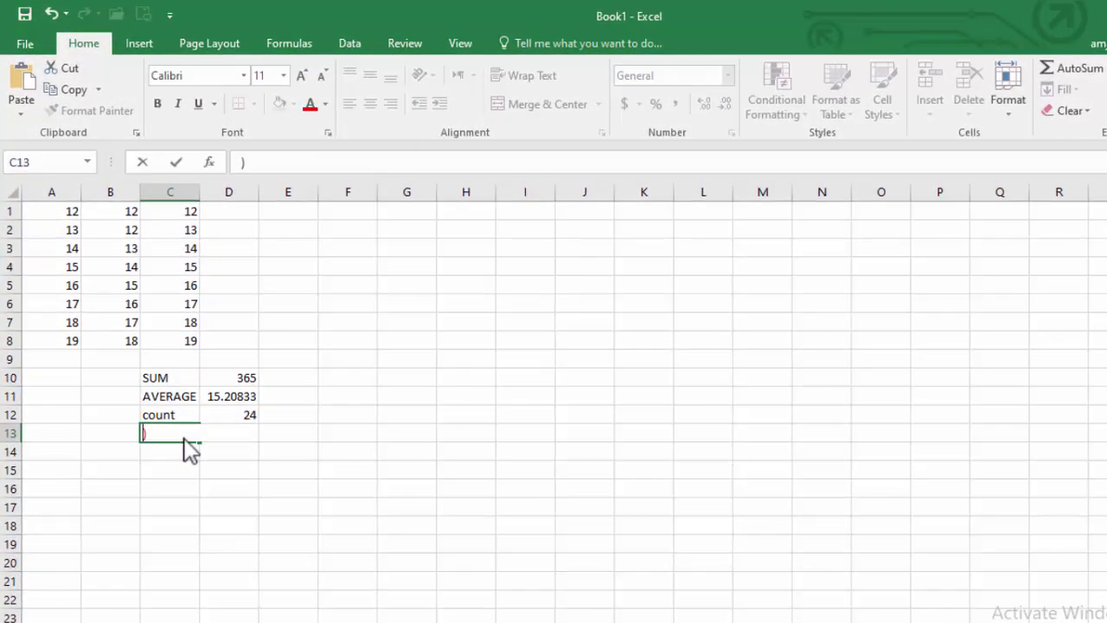
key("Delete")
type("max")
key("Tab")
Step: Enter =max(A1:C8) in D13 so it shows 19
type("=m")
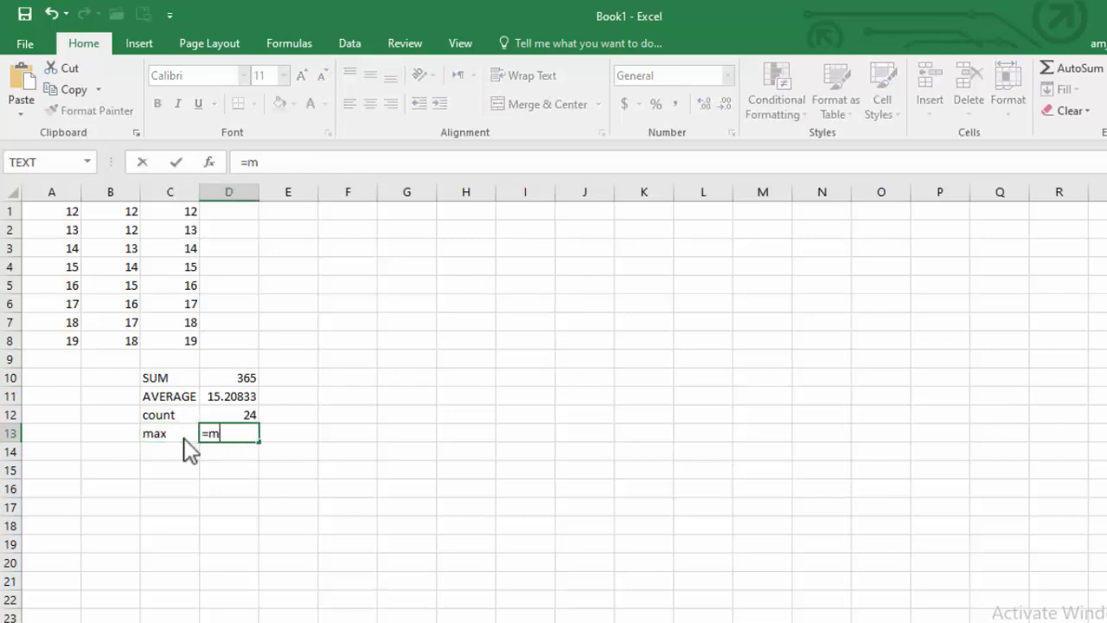
type("ax(")
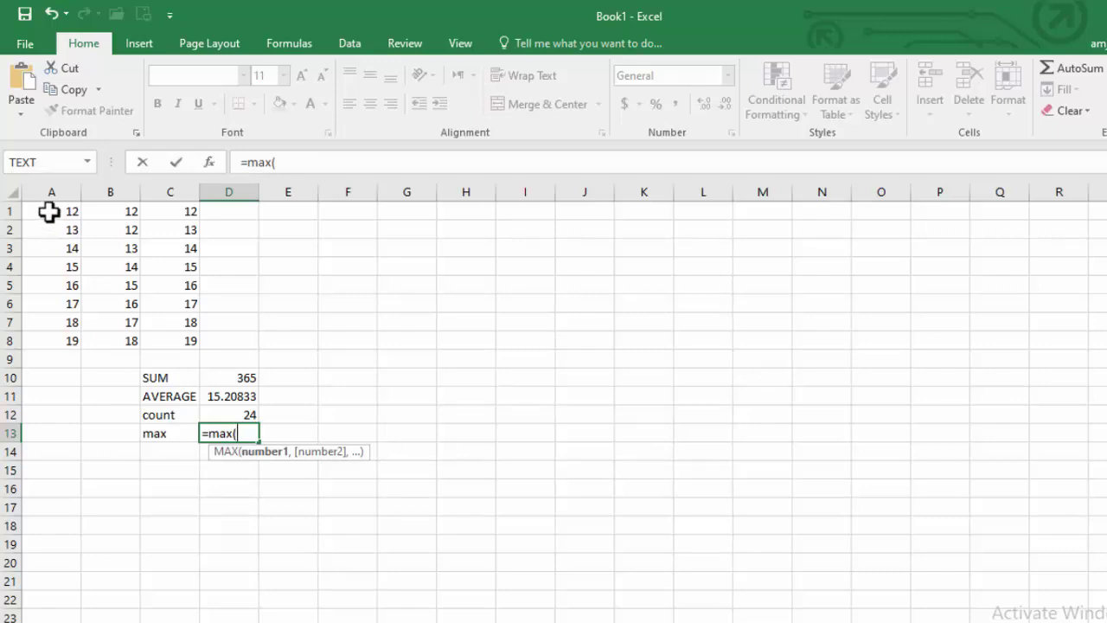
mouse_move(49, 212)
left_mouse_down()
mouse_move(193, 318)
mouse_move(197, 337)
left_mouse_up()
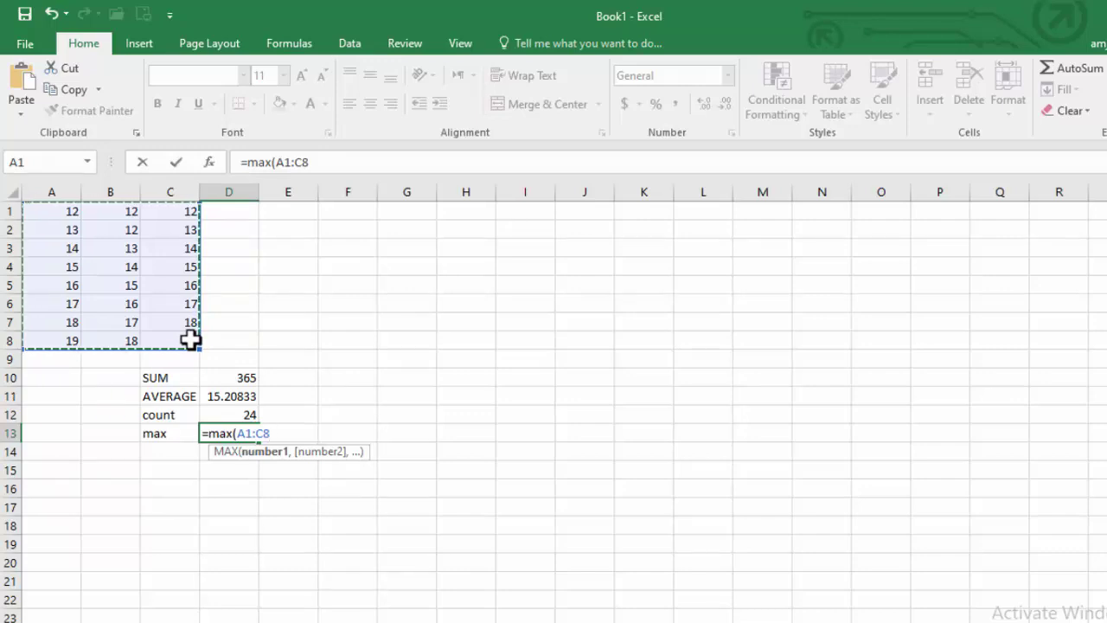
type(")")
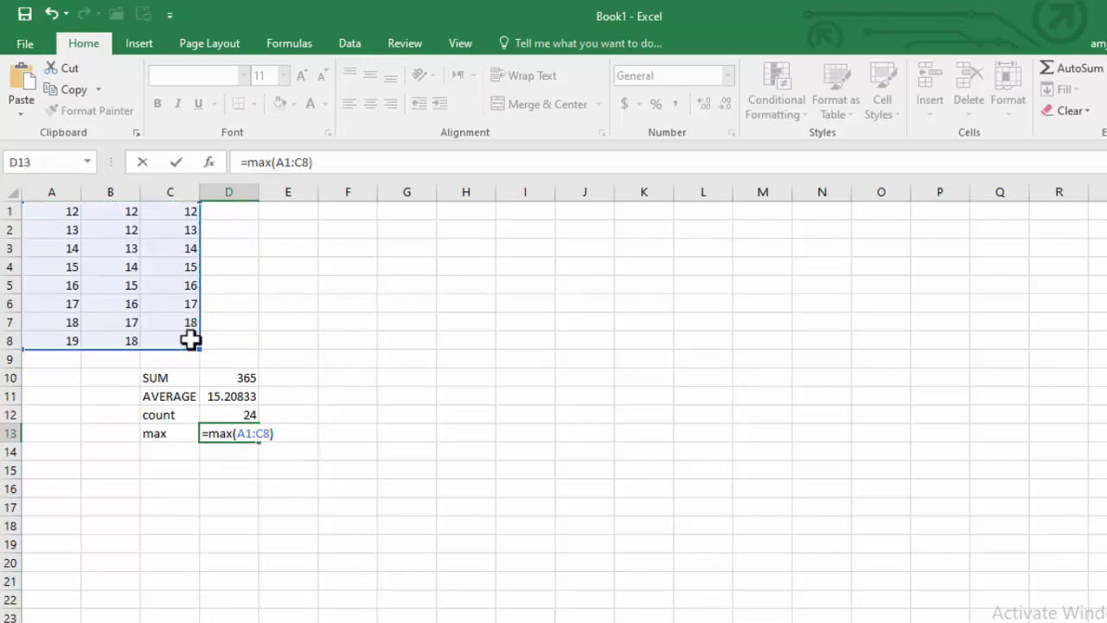
key("Return")
key("Left")
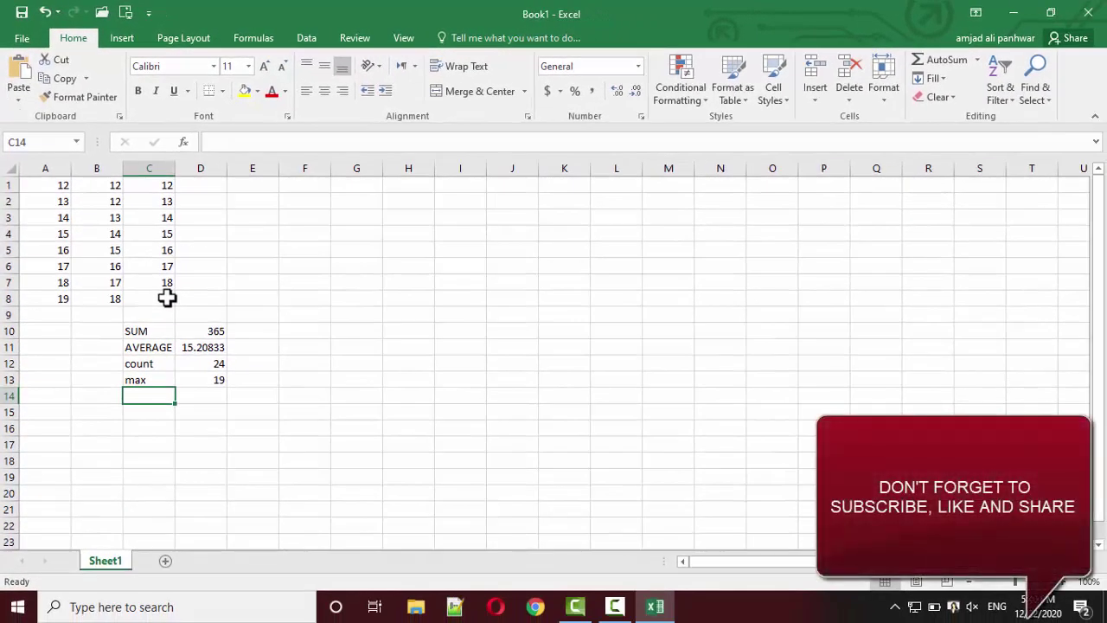
Step: Label C14 'min' and enter =min(A1:C8) in D14, which shows 12
type("min")
key("Tab")
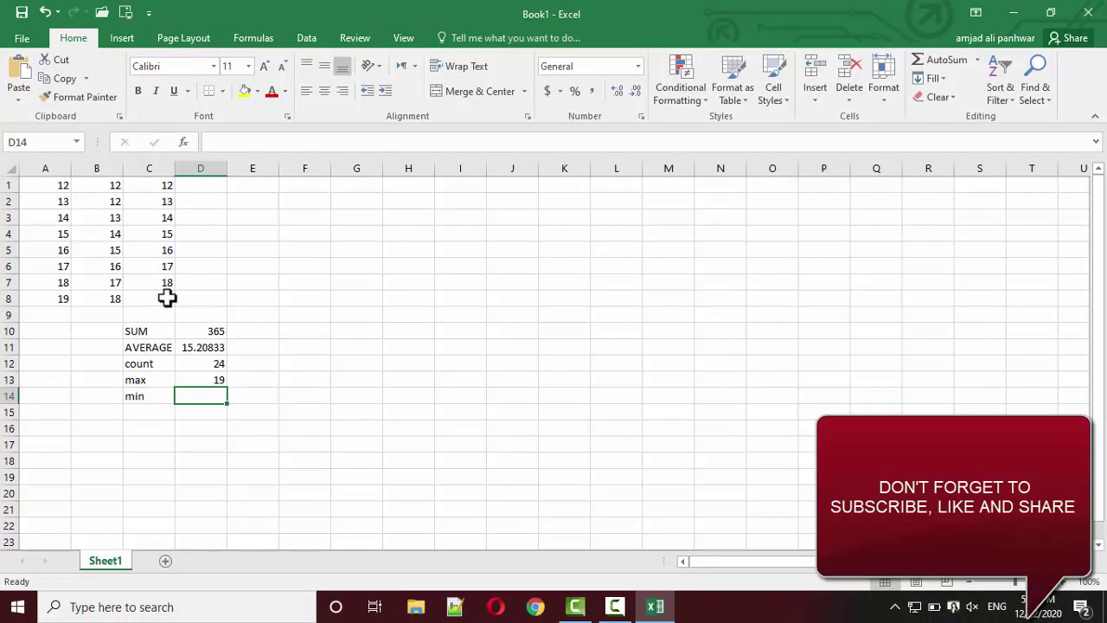
type("=mi")
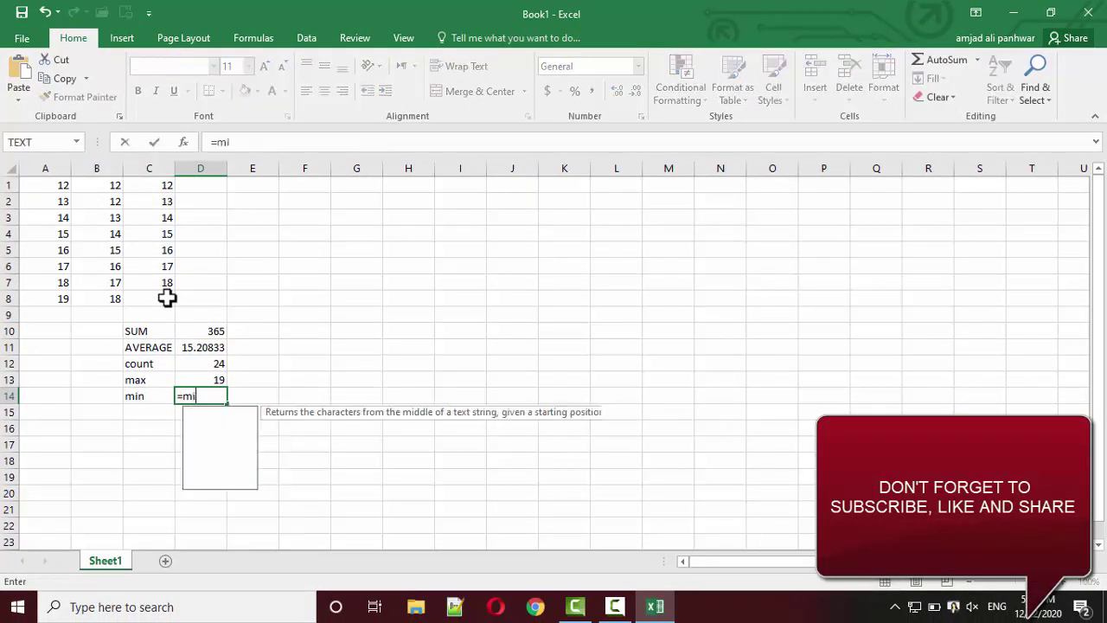
type("n")
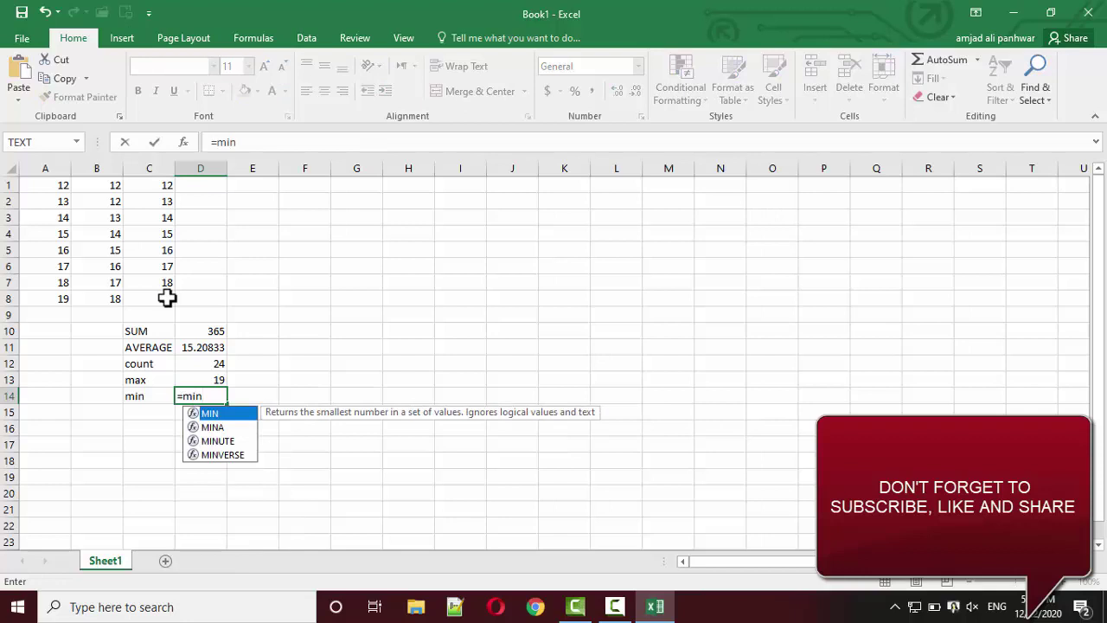
type("(")
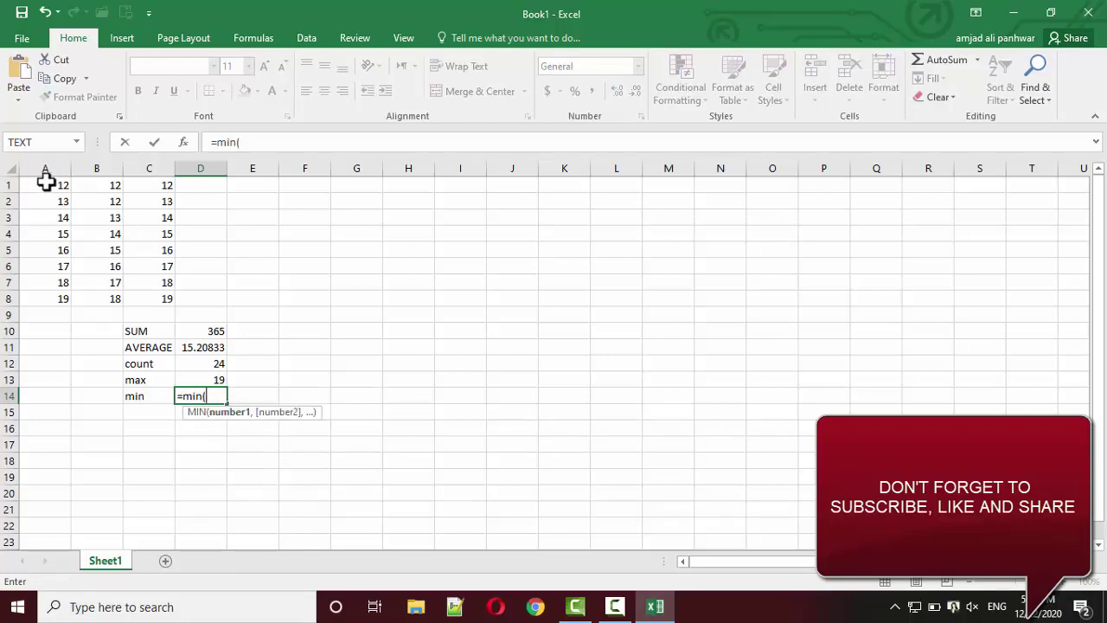
mouse_move(44, 184)
left_mouse_down()
mouse_move(113, 194)
mouse_move(173, 292)
left_mouse_up()
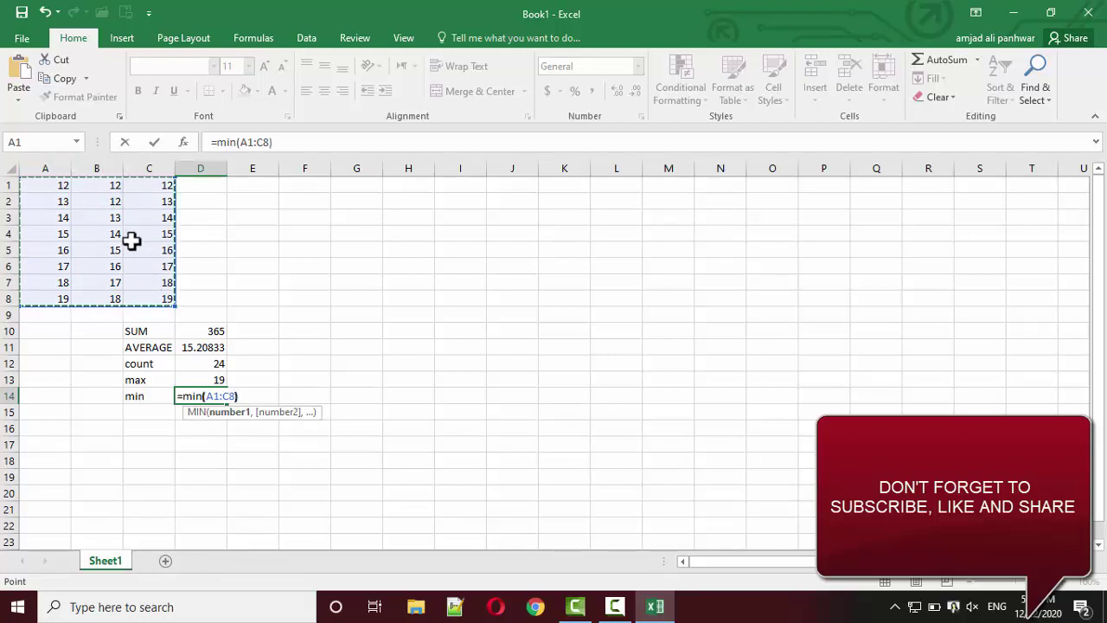
type(")")
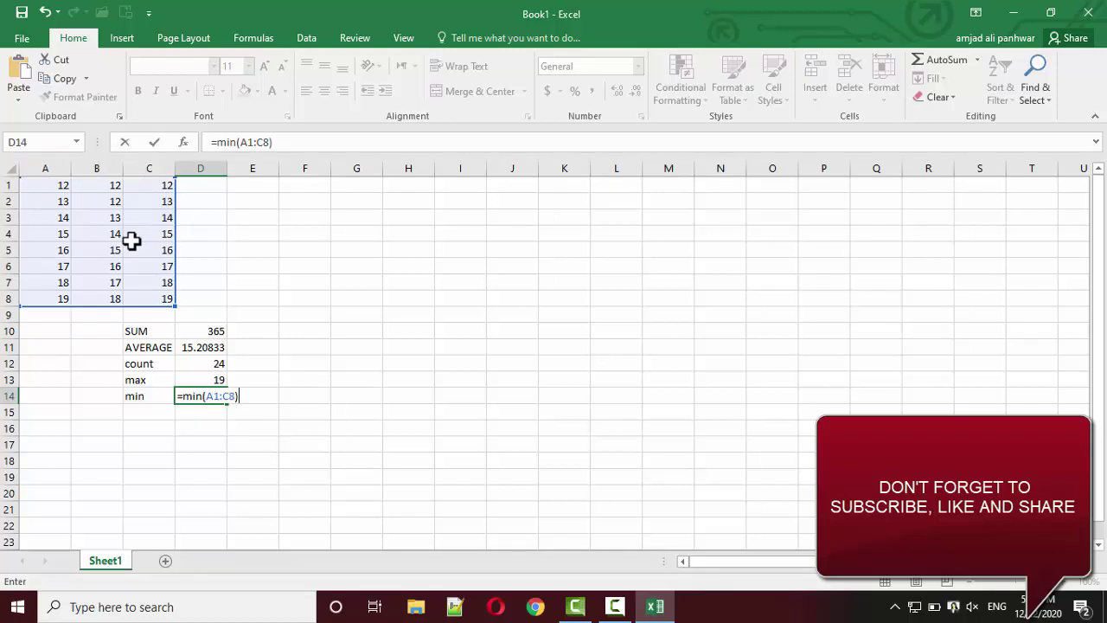
key("Return")
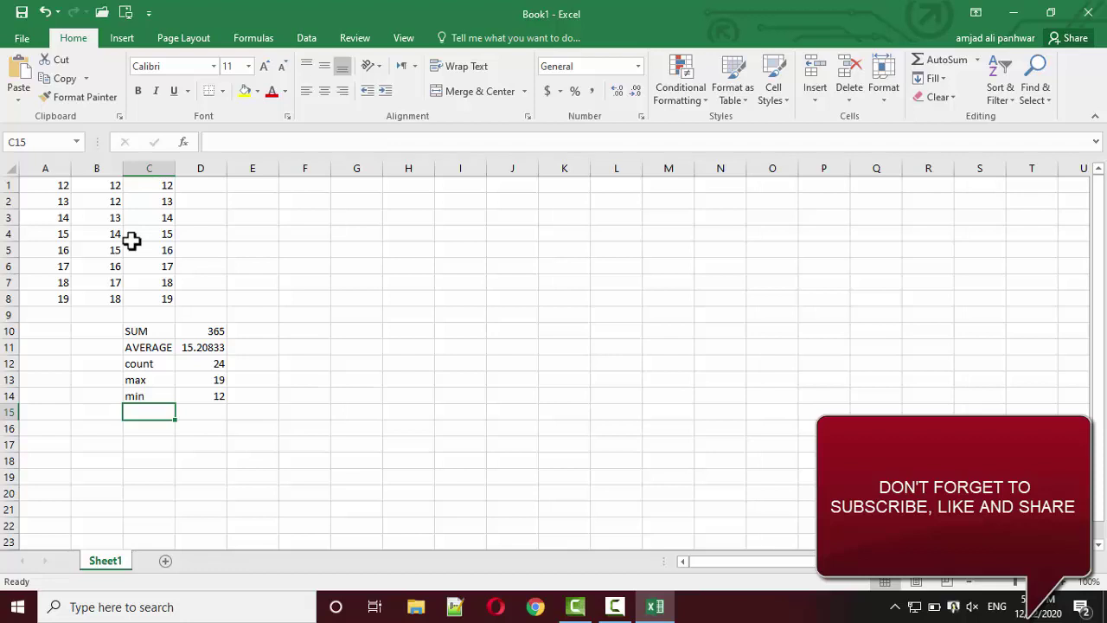
Step: Overwrite A1, A4, B5, C5, C4 and C2 with the small values 1, 2, 3, 4, 4, 4
left_click(59, 192)
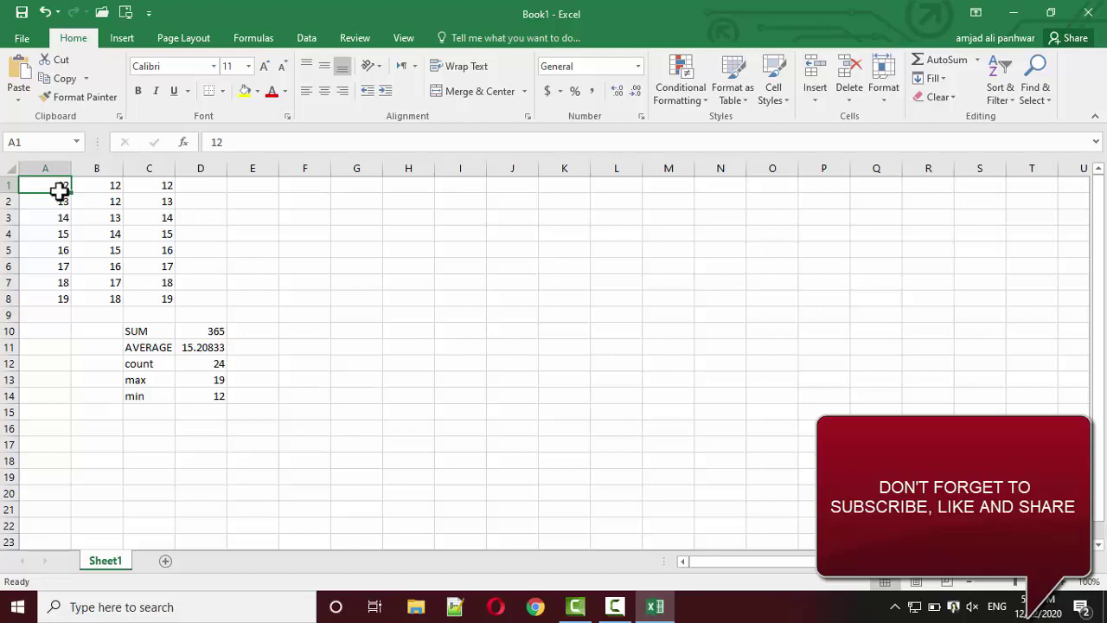
type("1")
key("Return")
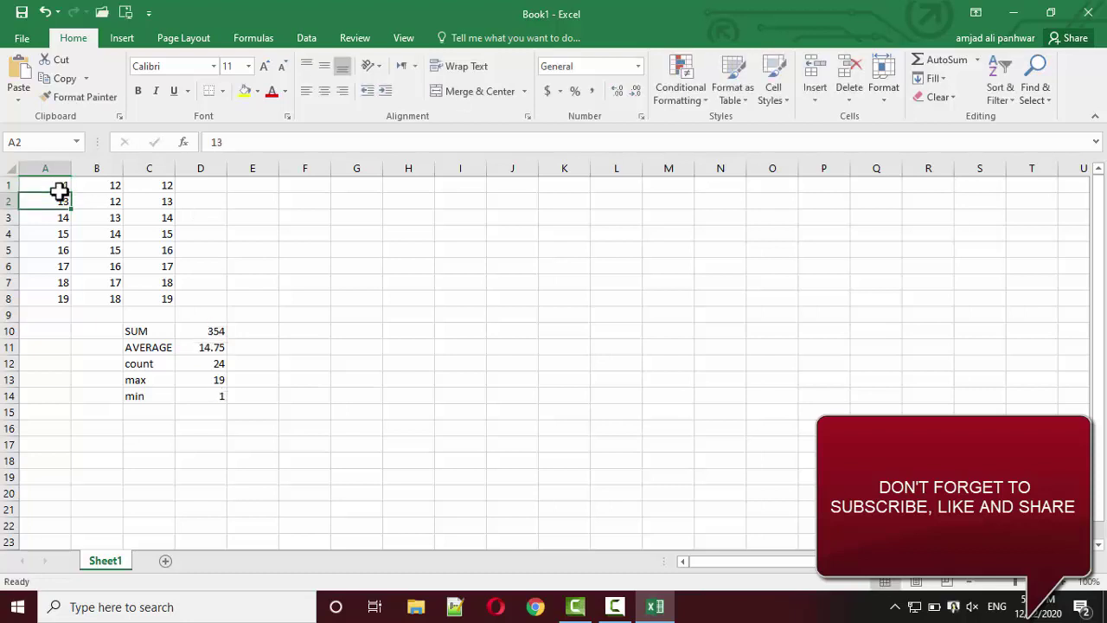
key("Return")
key("Return")
type("2")
key("Return")
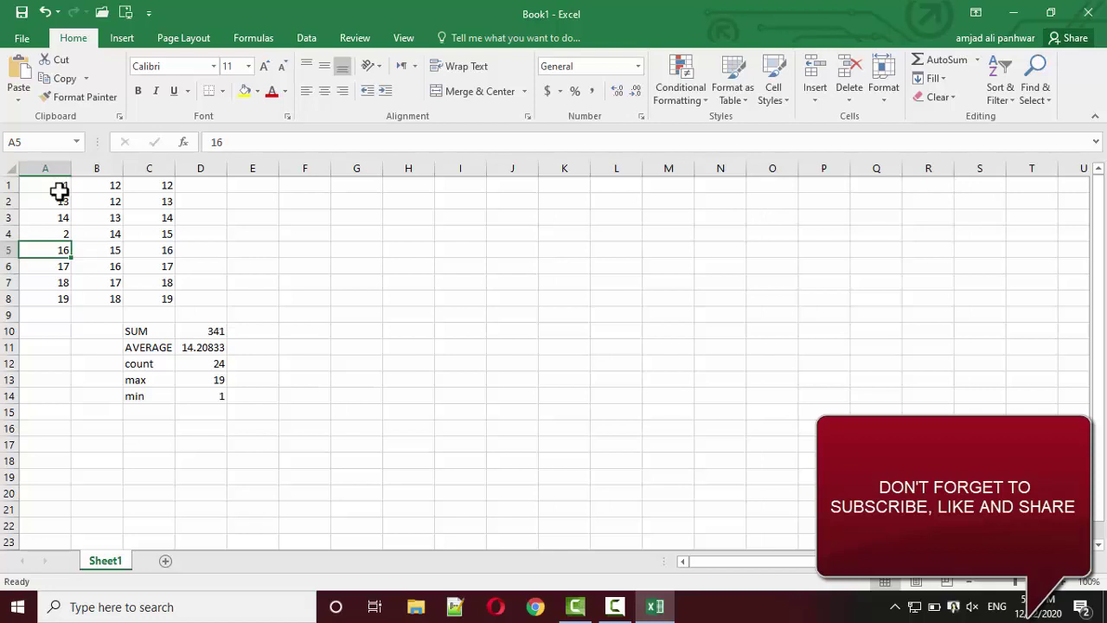
key("Right")
type("3")
key("Right")
type("4")
key("Up")
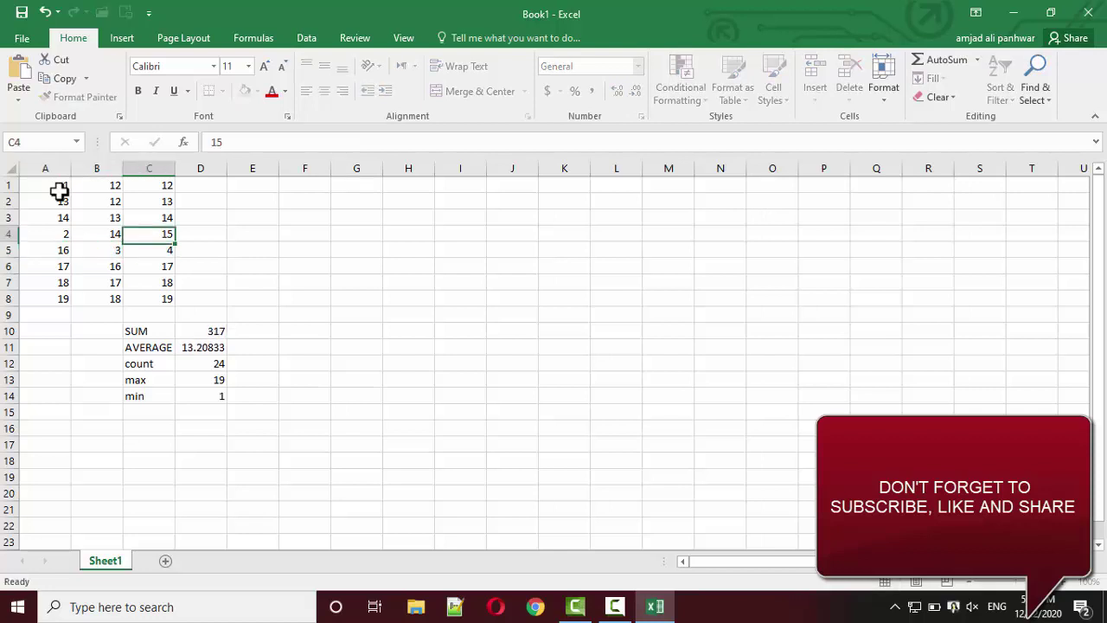
type("4")
key("Up")
key("Up")
type("4")
key("Left")
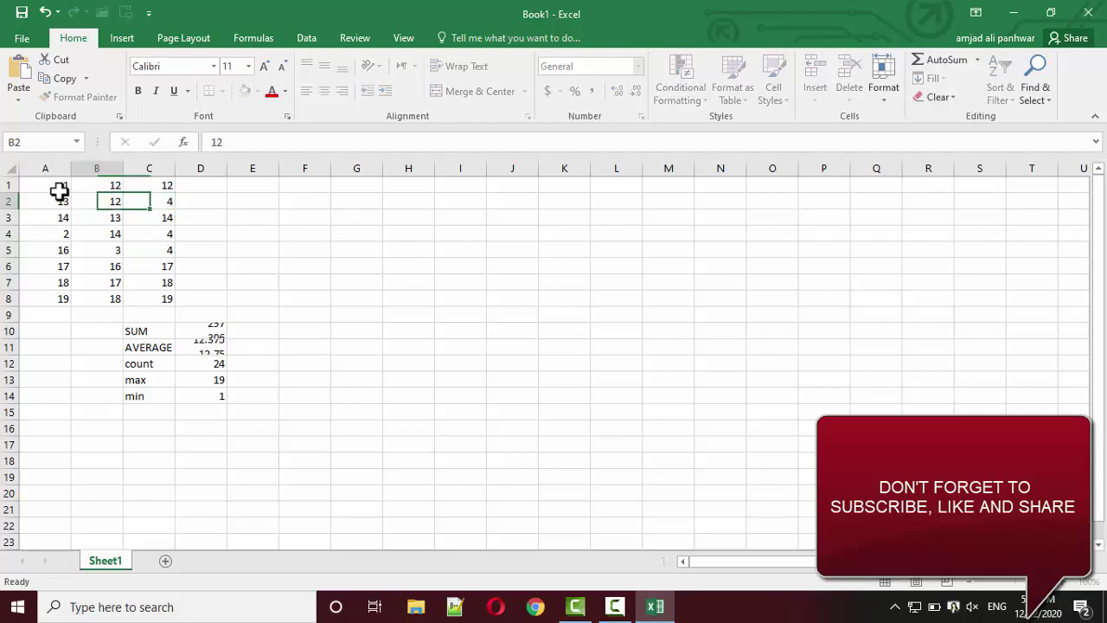
key("Left")
key("Right")
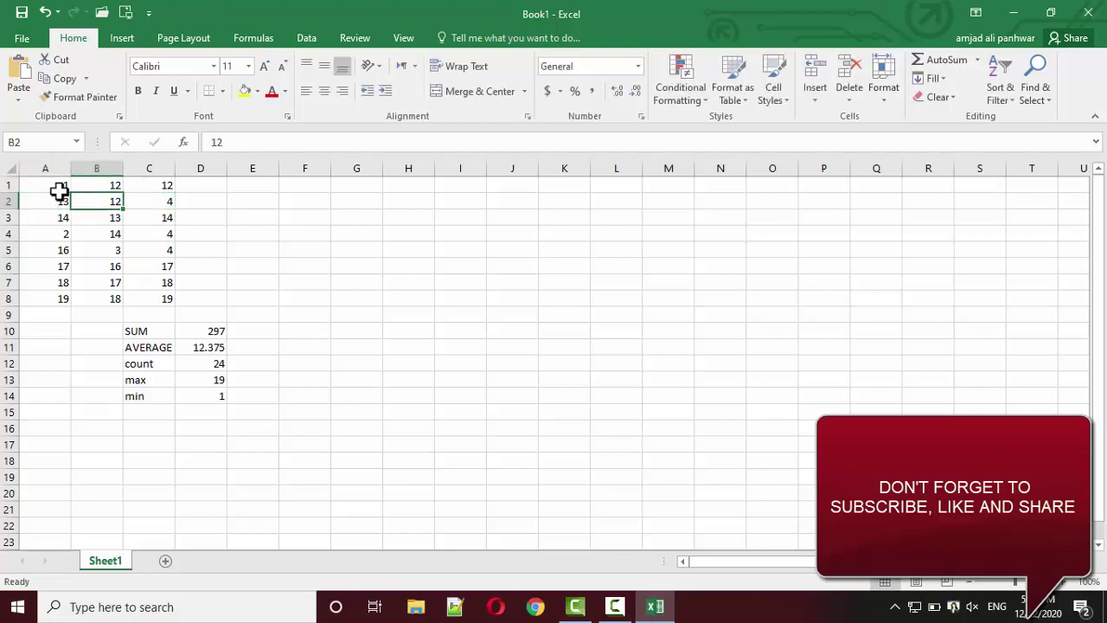
Step: Select A1:C8 and delete its contents, leaving AVERAGE at #DIV/0!
left_click(59, 192)
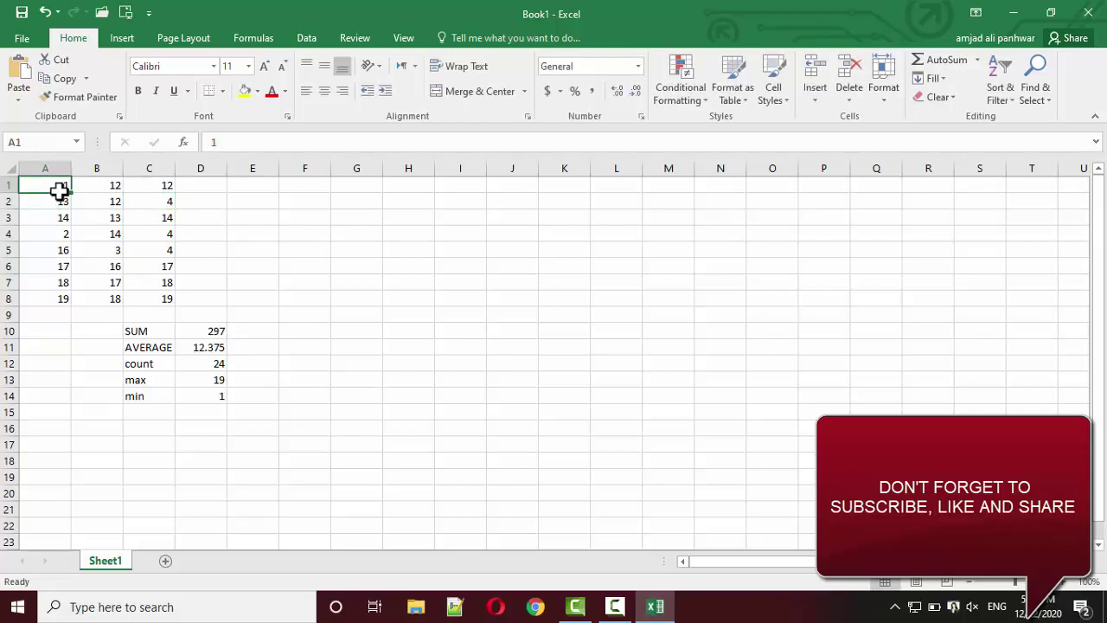
key("shift+Down")
key("shift+Down")
key("shift+Down")
key("shift+Down")
key("shift+Down")
key("shift+Right")
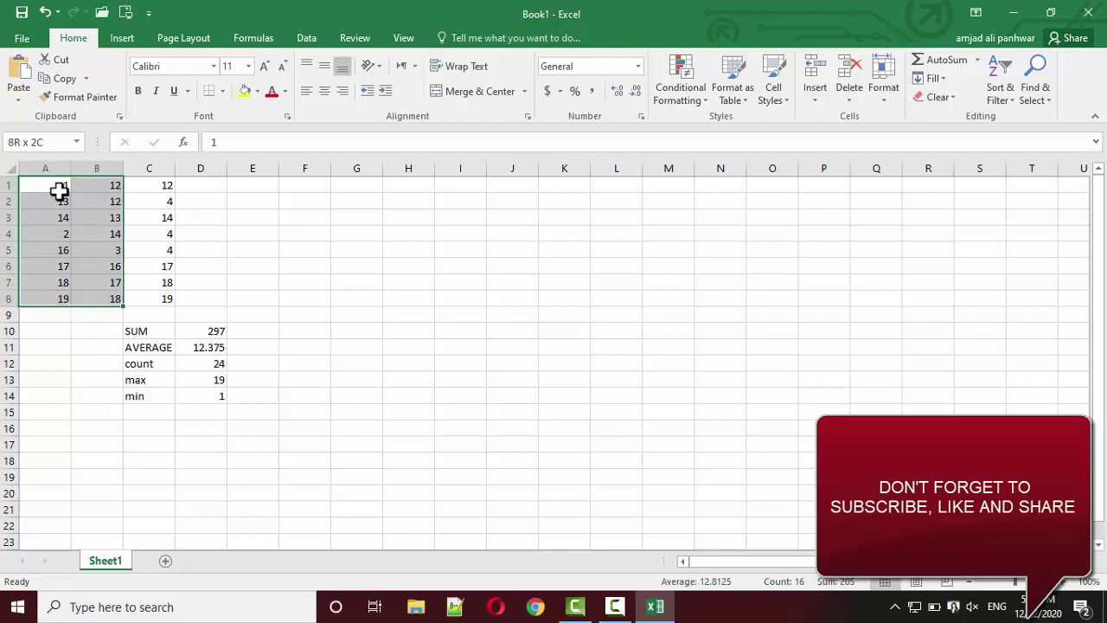
key("shift+Right")
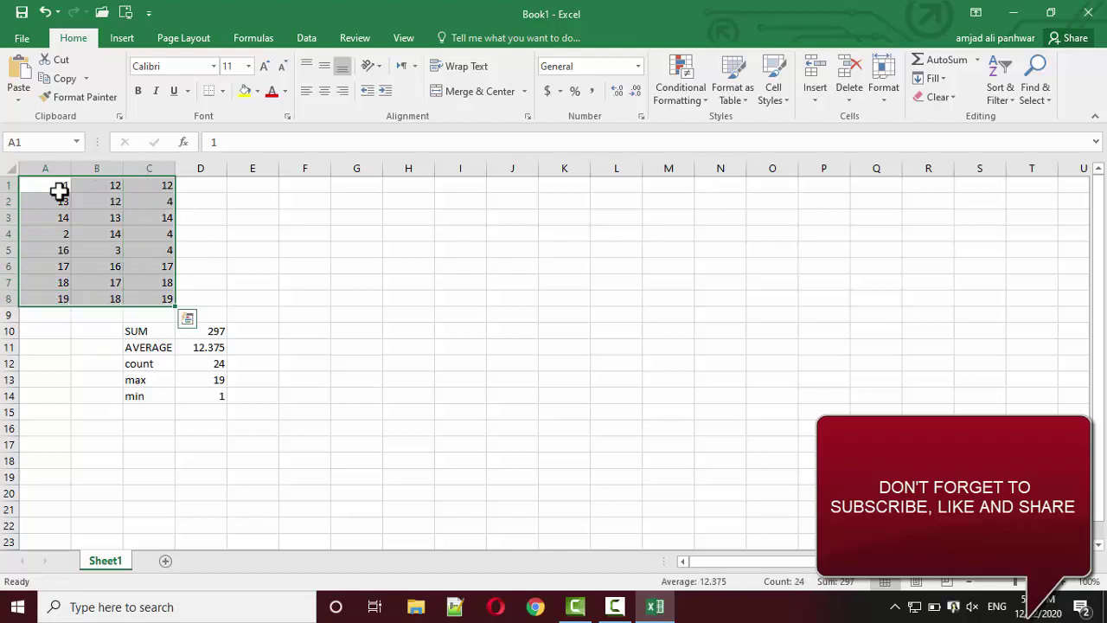
key("Delete")
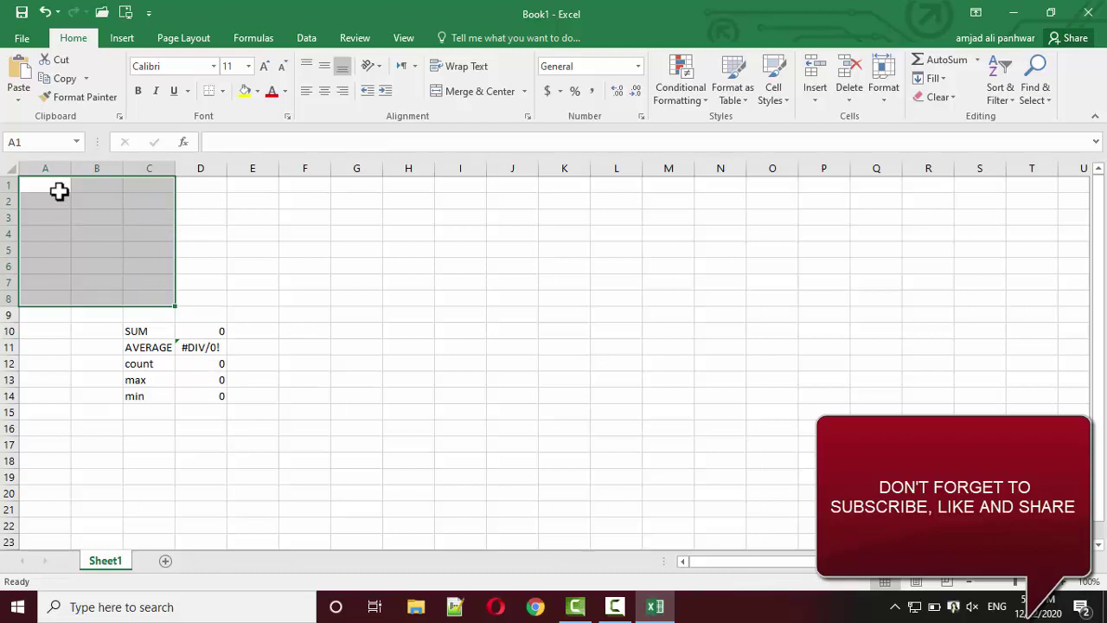
Step: Enter 12, 34 and 4 into A1, B1 and C1
left_click(58, 191)
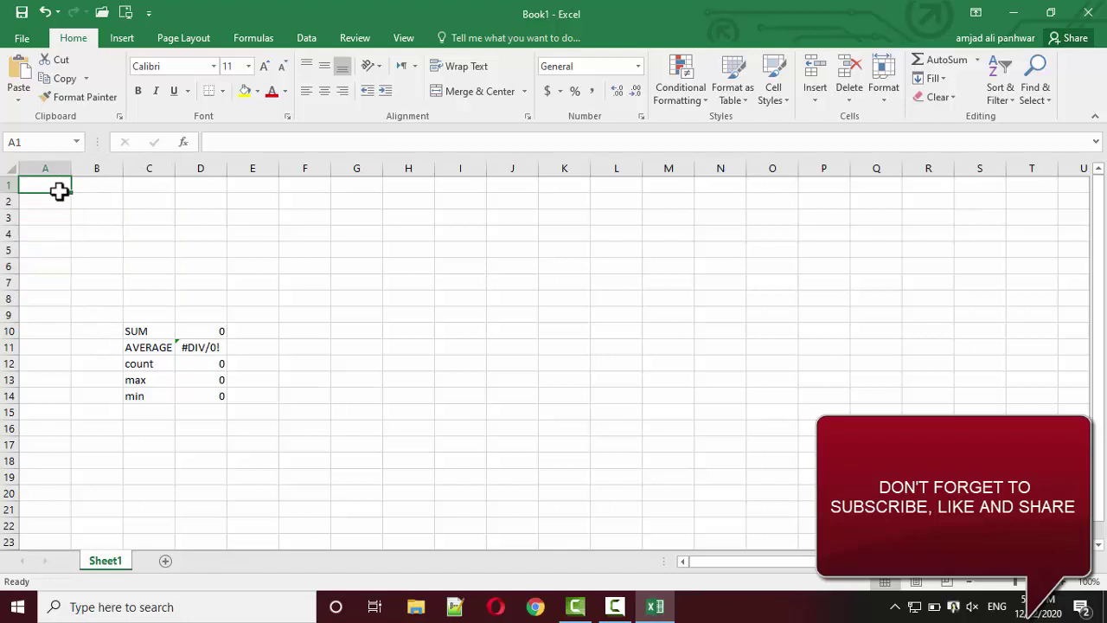
type("12")
key("Tab")
type("34")
key("Tab")
type("4")
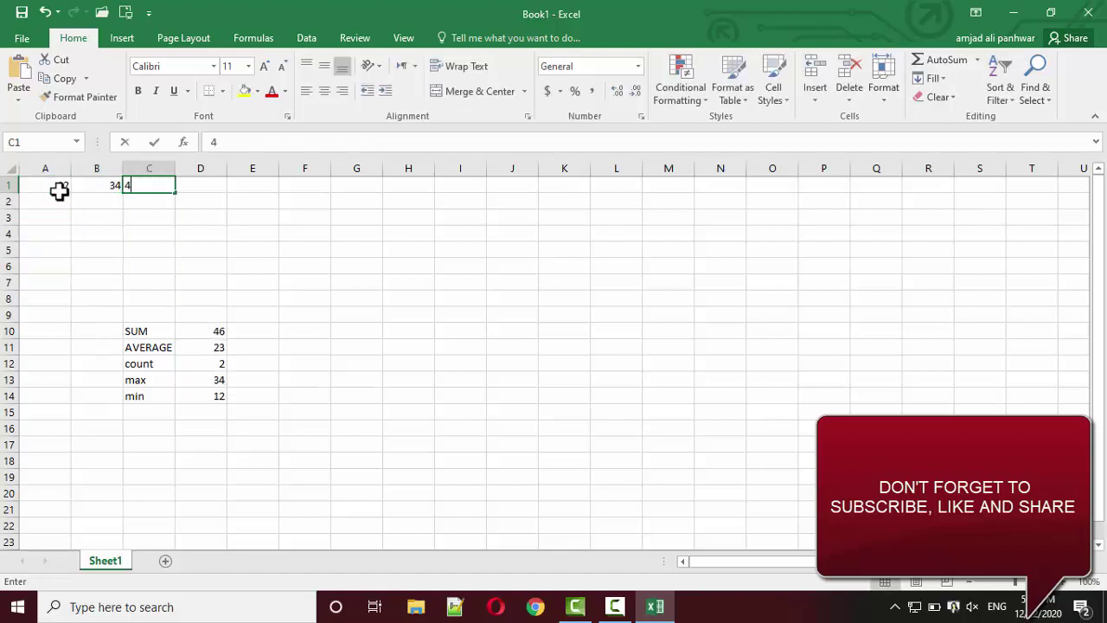
key("Return")
Step: Enter 23 in B3 and 2 in A4, making SUM 75 and min 2
key("Down")
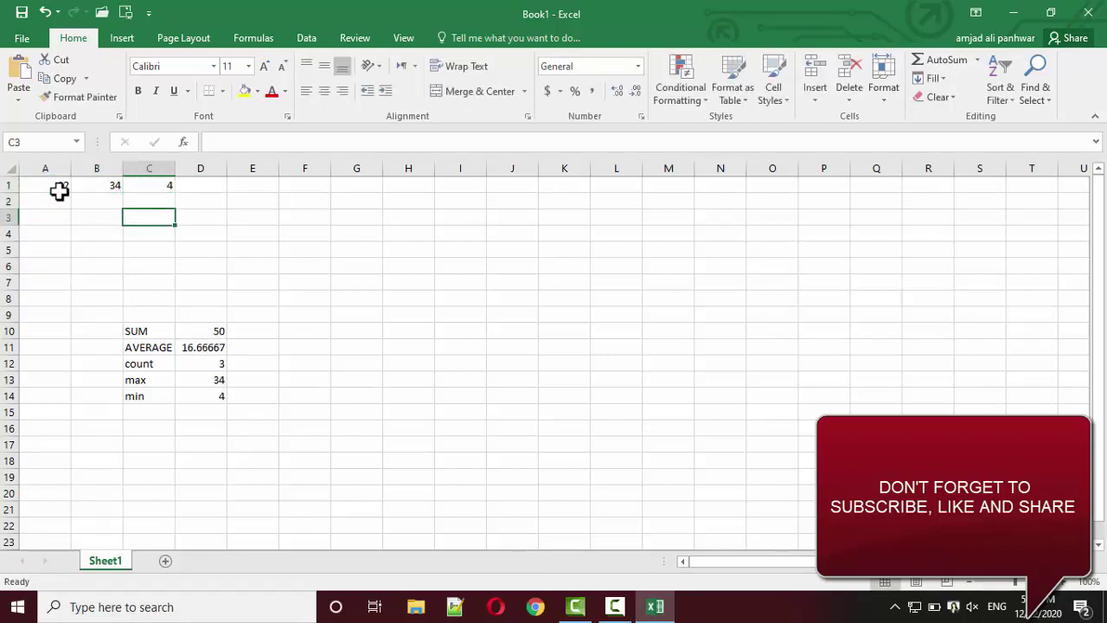
key("Left")
type("23")
key("Return")
key("Left")
type("2")
key("Return")
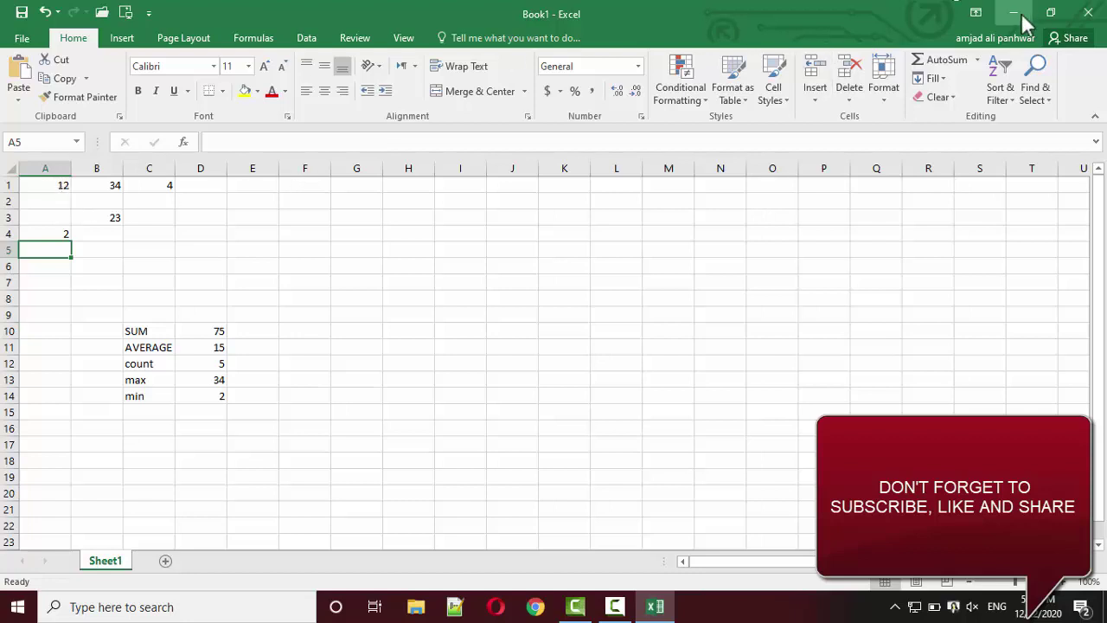
Step: Open the AutoSum dropdown on the Home tab, listing Sum, Average, Count Numbers, Max and Min
left_click(977, 60)
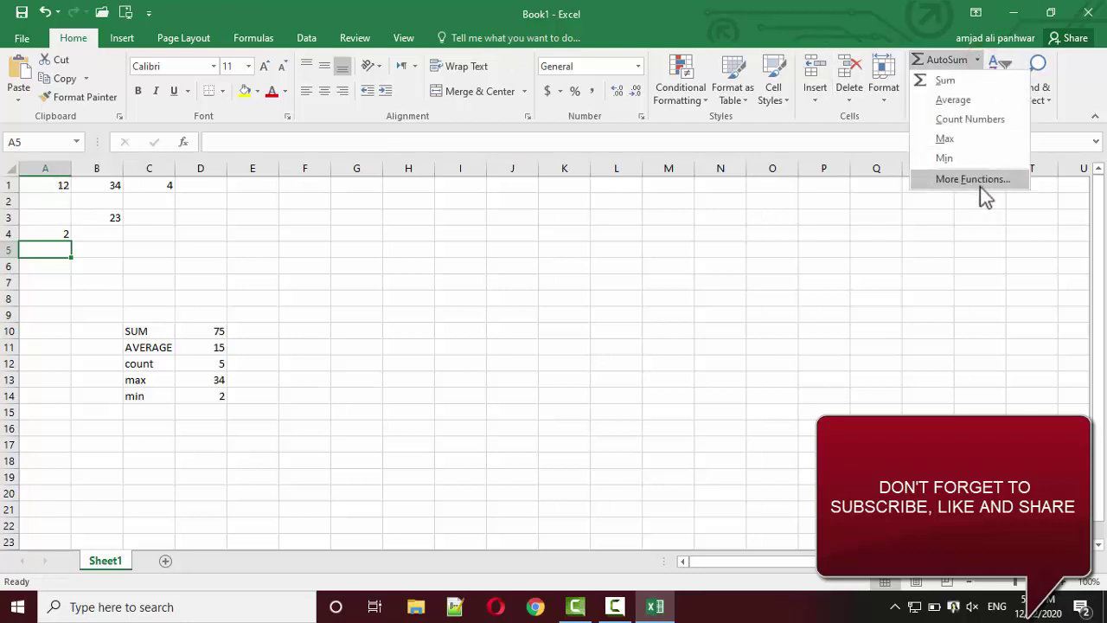